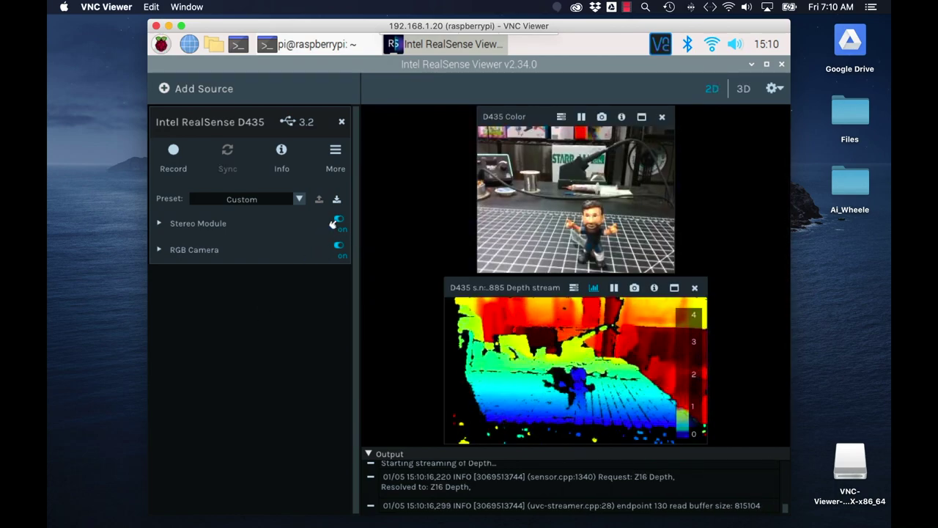
Turn off the D435 depth stream, run the drive script, and open the repository's wiki page list.
click(332, 225)
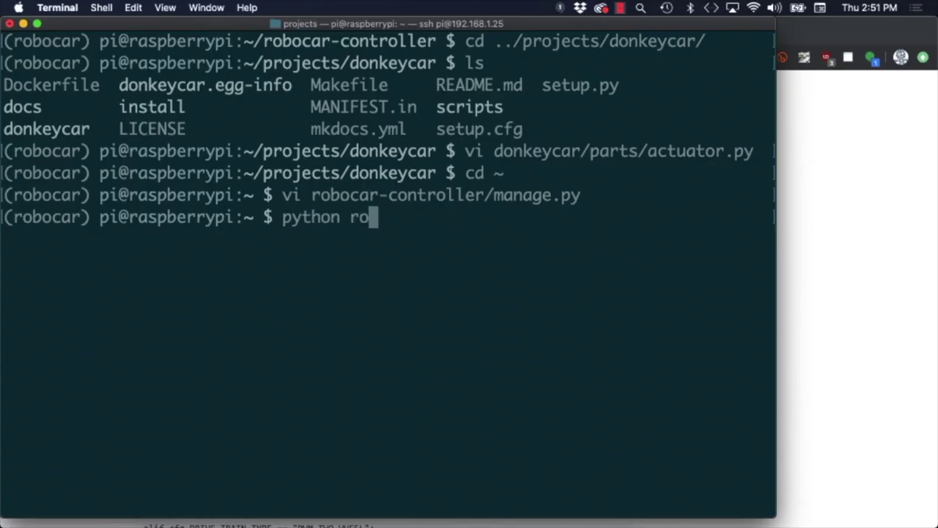
text(drive)
key(Return)
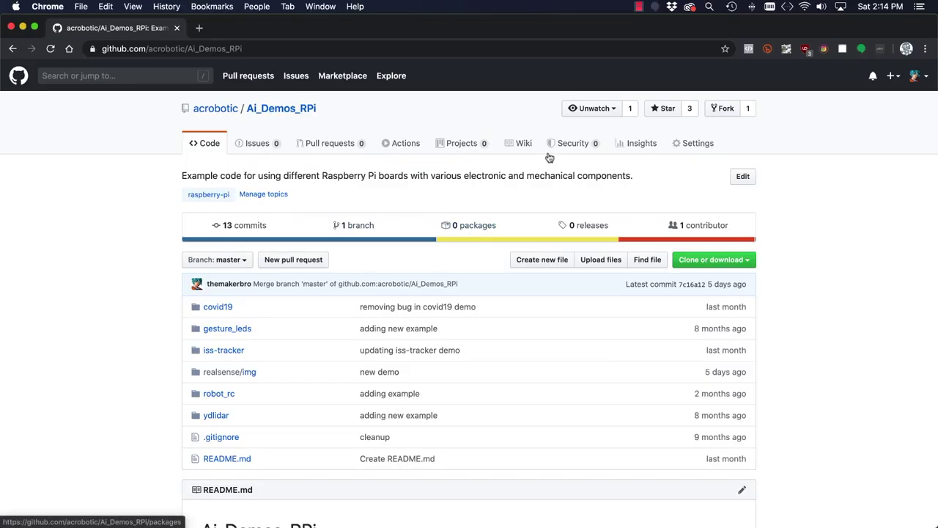
click(519, 148)
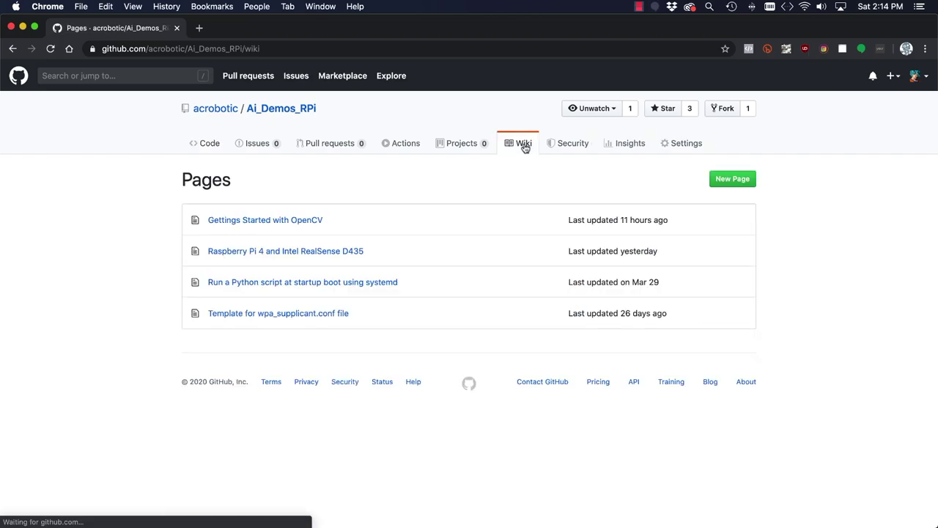
Open the 'Raspberry Pi 4 and Intel RealSense D435' wiki page and scroll down through it.
click(358, 251)
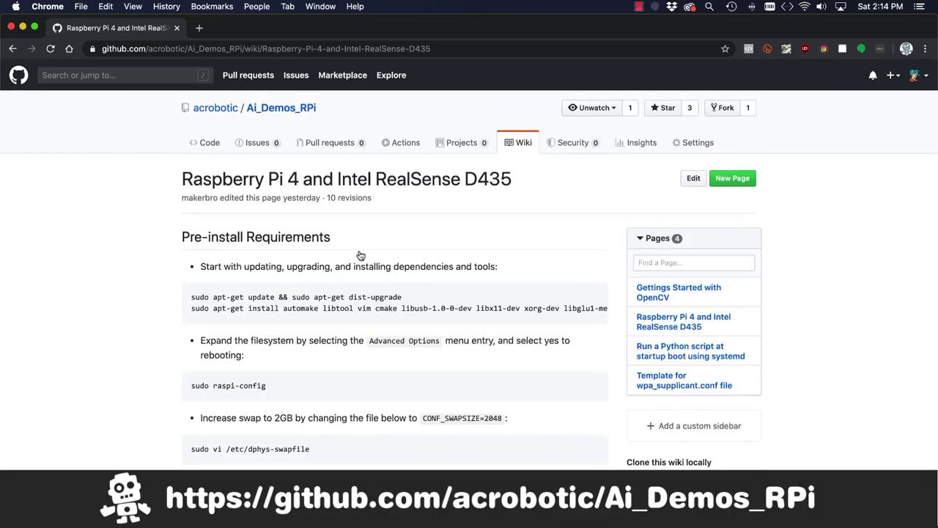
scroll(361, 255, down, 2)
scroll(360, 255, down, 5)
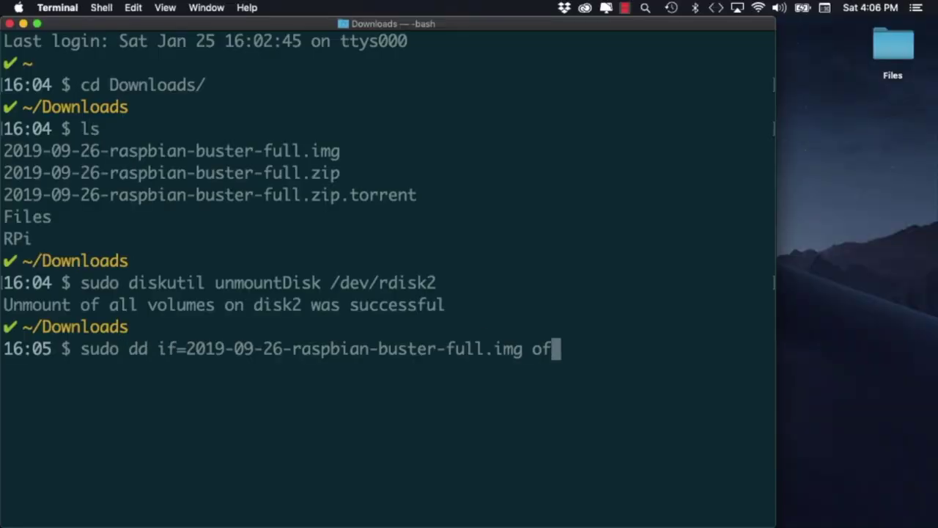
Finish the dd command with '=/dev/rdisk2 bs=32m', save the Wi-Fi config to boot, and eject rdisk2.
text(=/dev/rdisk2 bs=32m)
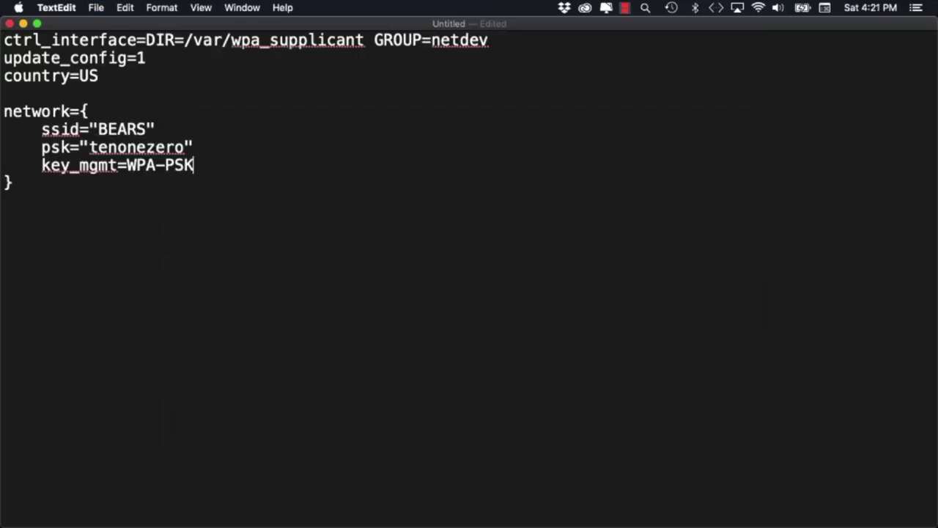
key(super+s)
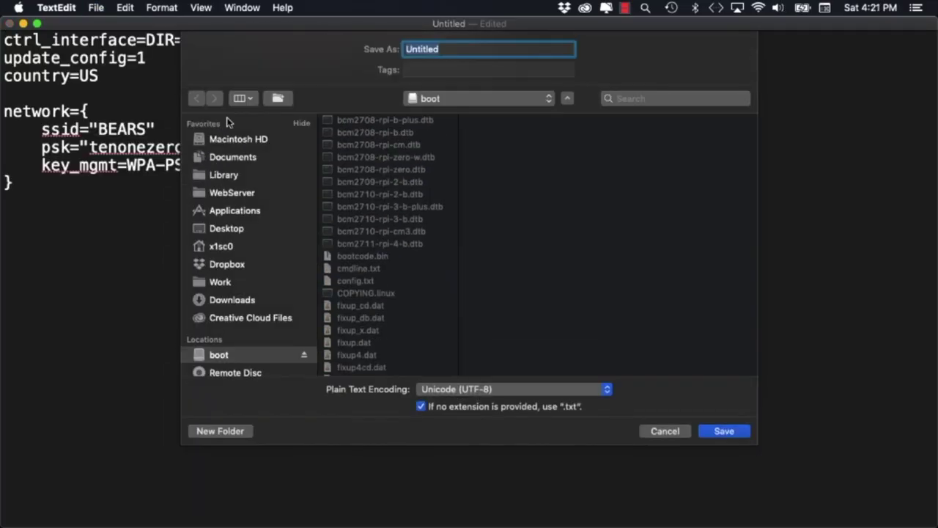
text(sk2)
key(Return)
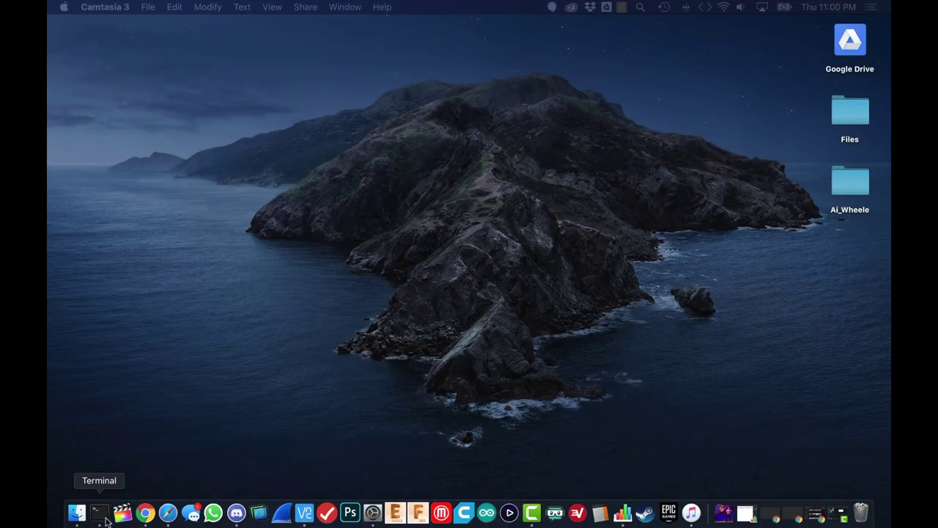
SSH into the Pi at 192.168.1.20 from a new Terminal, accepting the host key and entering the password.
click(103, 515)
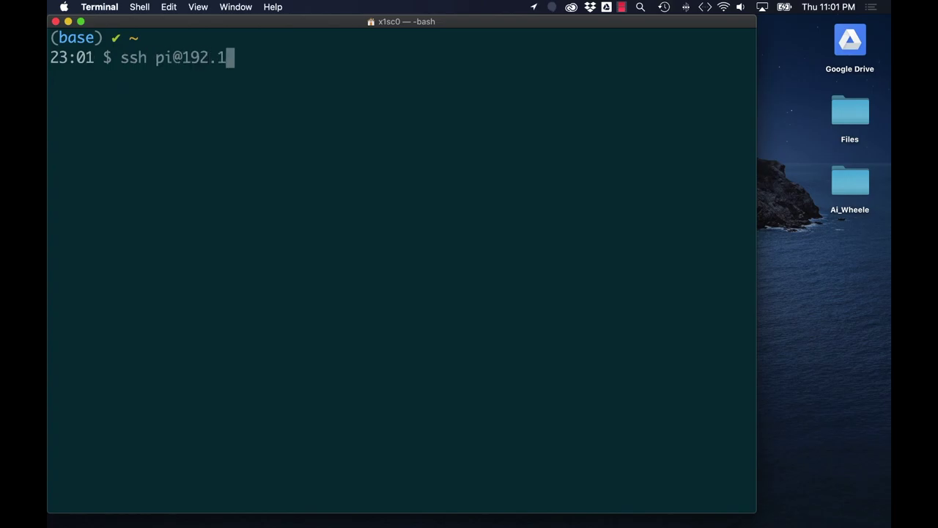
text(.20)
key(Return)
text(yes)
key(Return)
text(raspberry)
key(Return)
Run sudo apt-get update && sudo apt-get dist-upgrade on the Pi, confirming the upgrades with Y.
text(c)
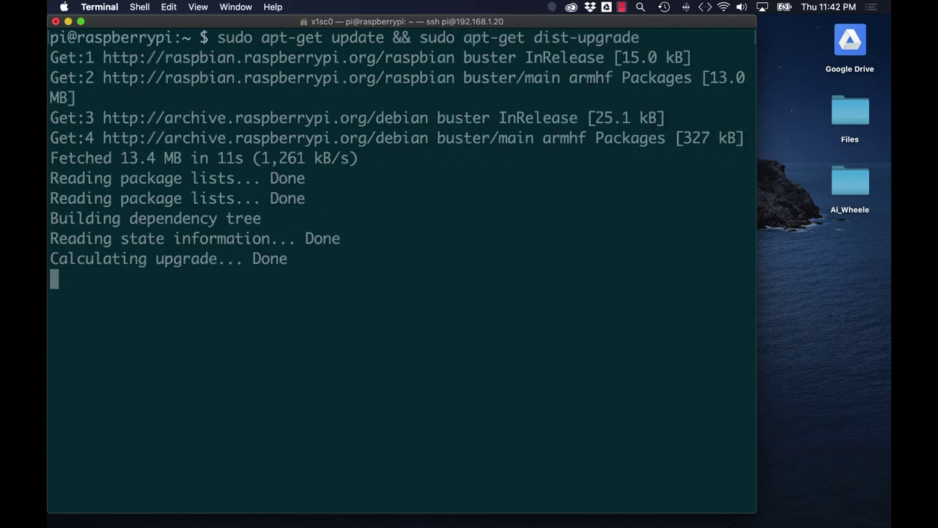
text(Y)
key(Return)
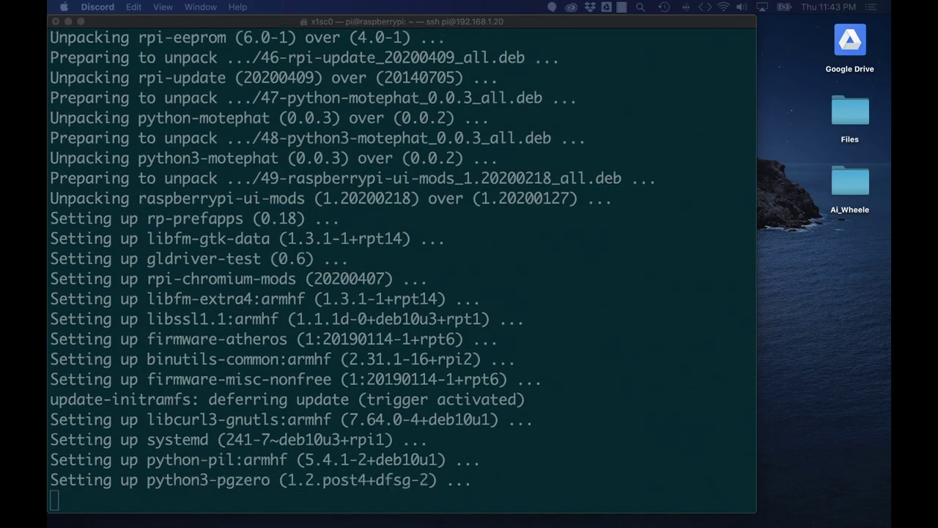
click(464, 21)
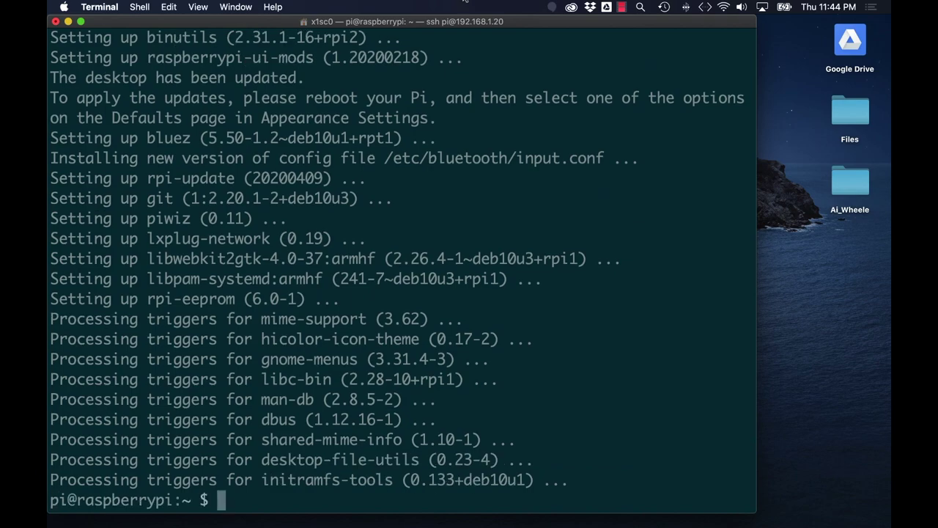
Clear the screen and choose Advanced Options > Expand Filesystem in sudo raspi-config.
text(clear)
key(Return)
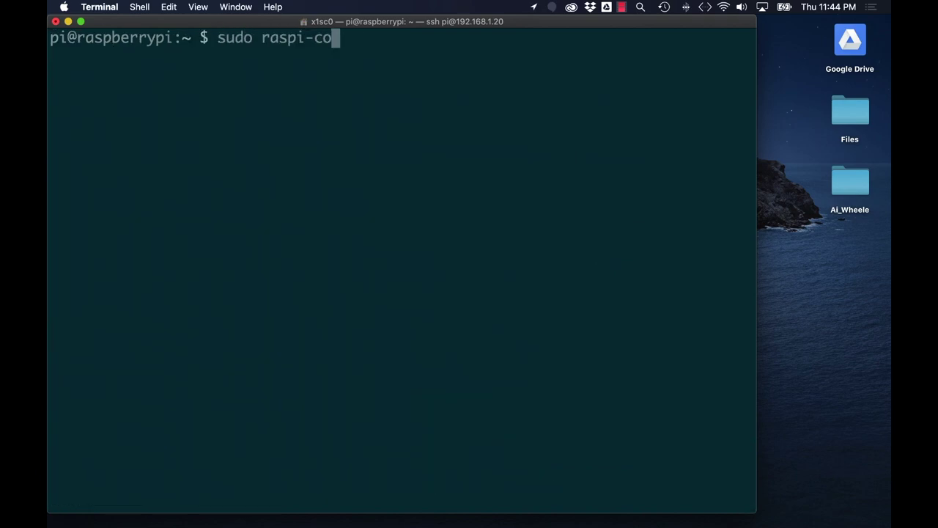
text(sudo raspi-config)
key(Return)
key(Down)
key(Down)
key(Down)
key(Down)
key(Down)
key(Down)
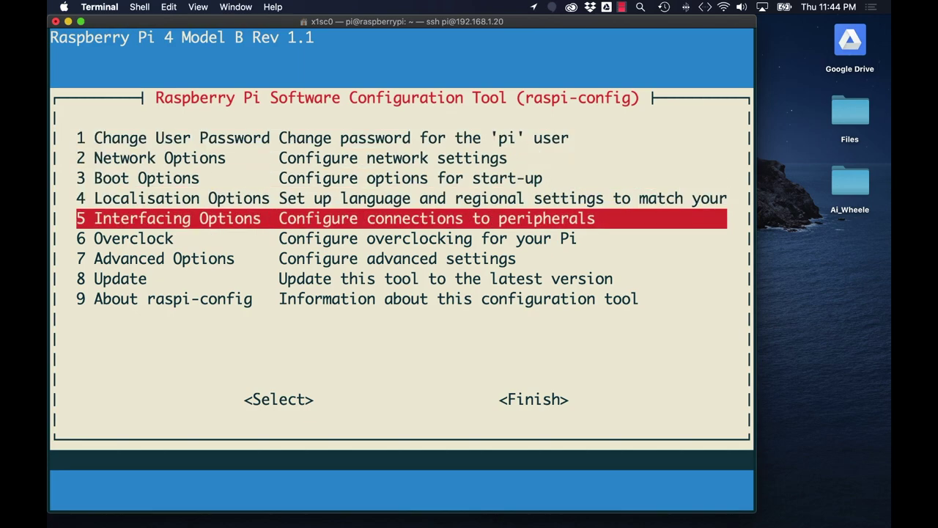
key(Return)
key(Return)
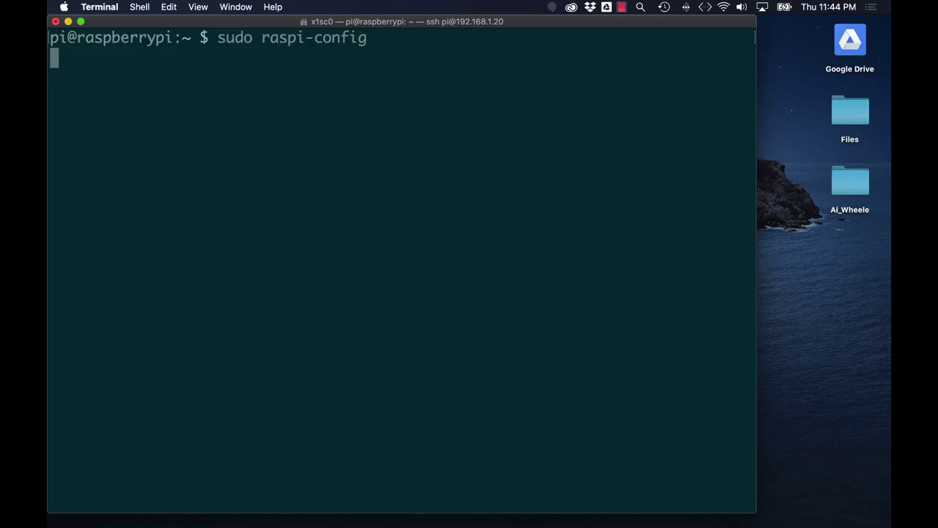
Acknowledge the resize, finish raspi-config, reboot the Pi, and rerun the SSH login.
key(Return)
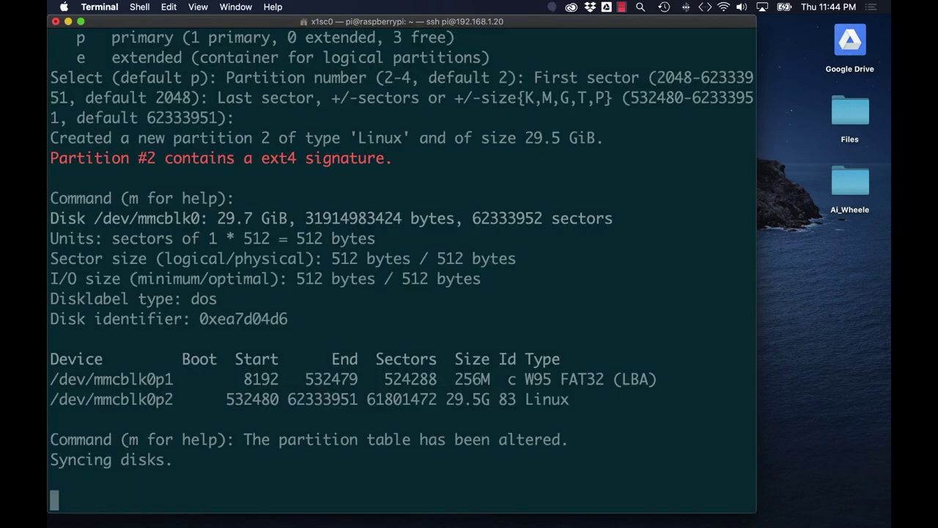
key(Tab)
key(Tab)
key(Return)
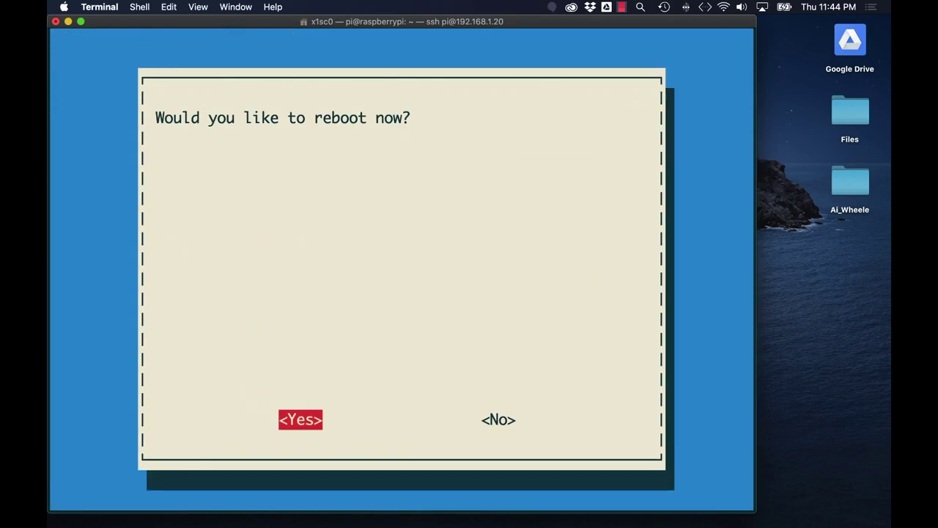
key(Return)
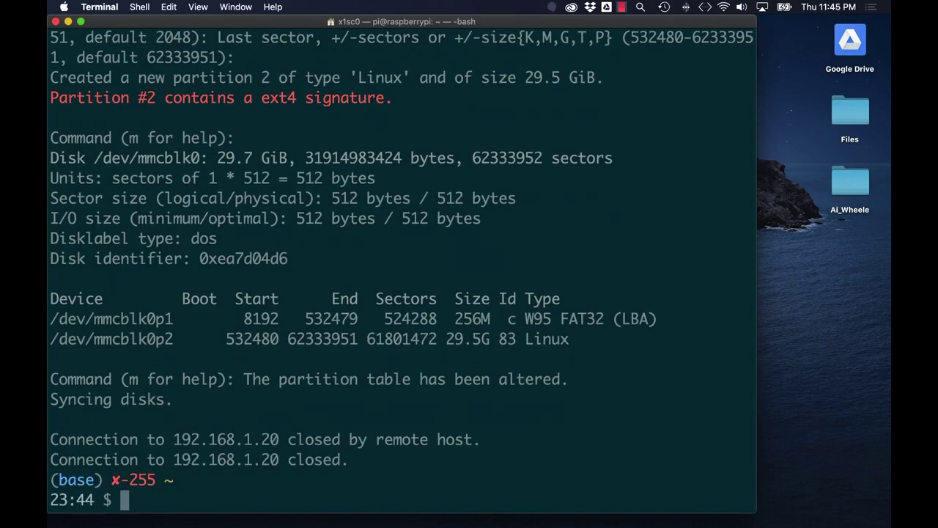
key(Up)
key(Return)
Log back into the Pi, edit CONF_SWAPSIZE in /etc/dphys-swapfile, and restart the dphys-swapfile service.
text(raspberry)
key(Return)
text(cle)
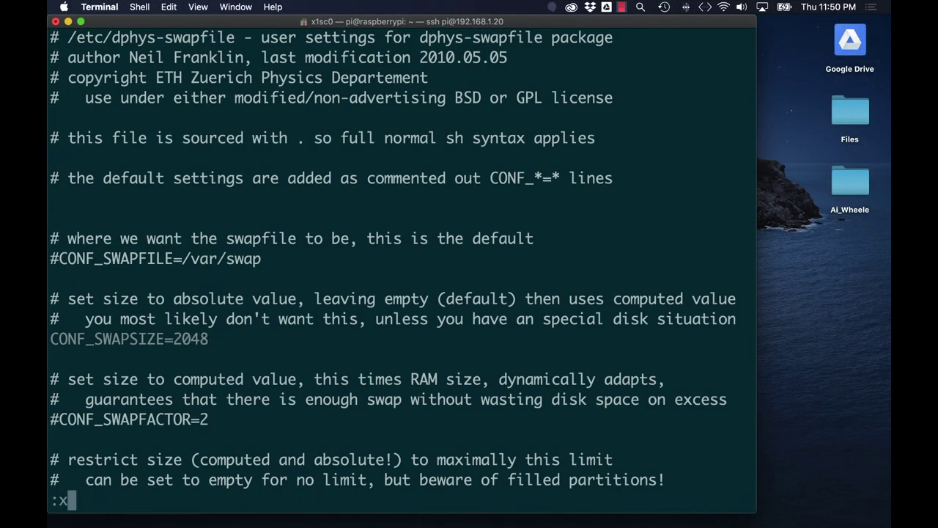
key(Return)
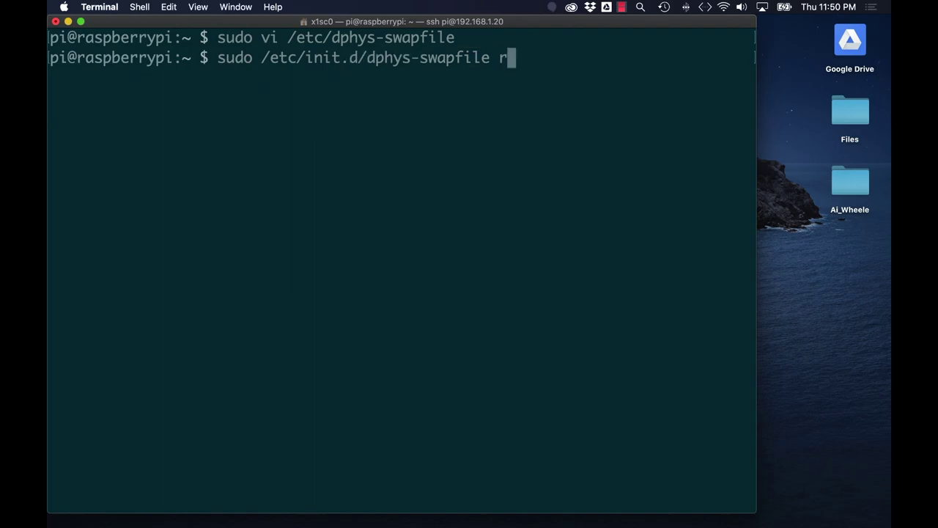
key(Return)
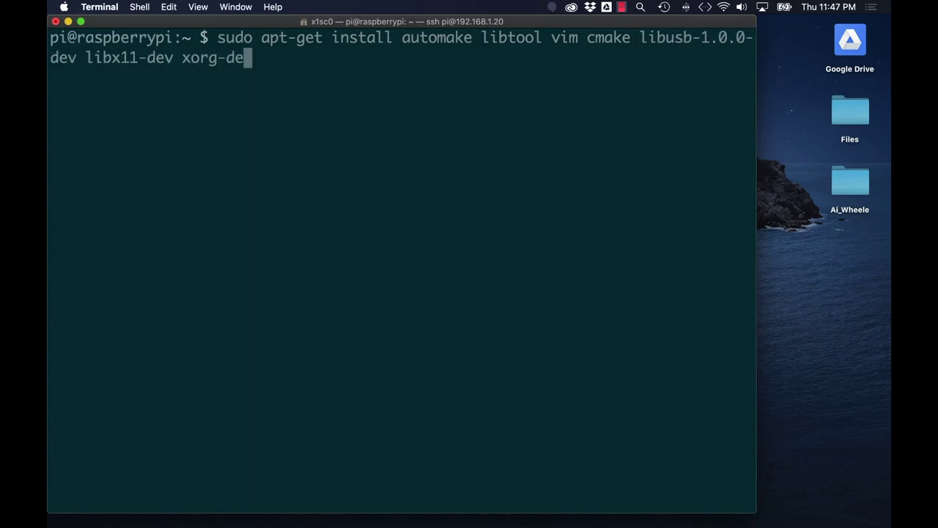
Install automake, libtool, vim, cmake, libusb-1.0.0-dev and the other dev packages, approving all 87.
text(sa-dev)
key(Return)
text(Y)
key(Return)
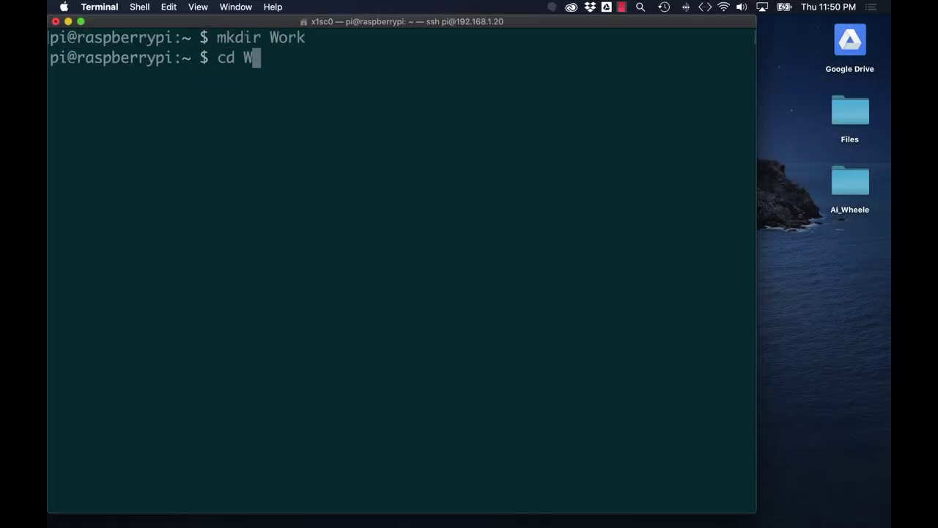
key(Tab)
key(Return)
text(git clone https://github.com/IntelRealSense/librealsense.git)
key(Return)
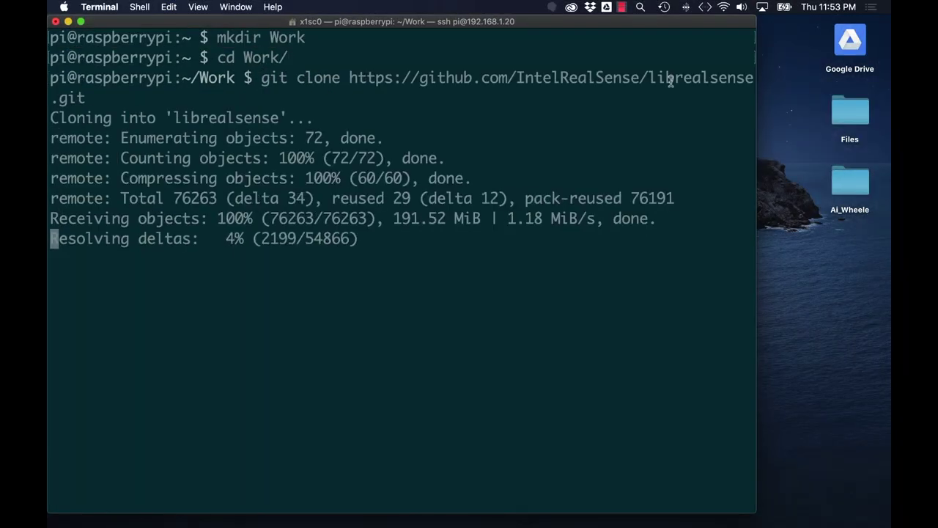
text(cd librealsense/)
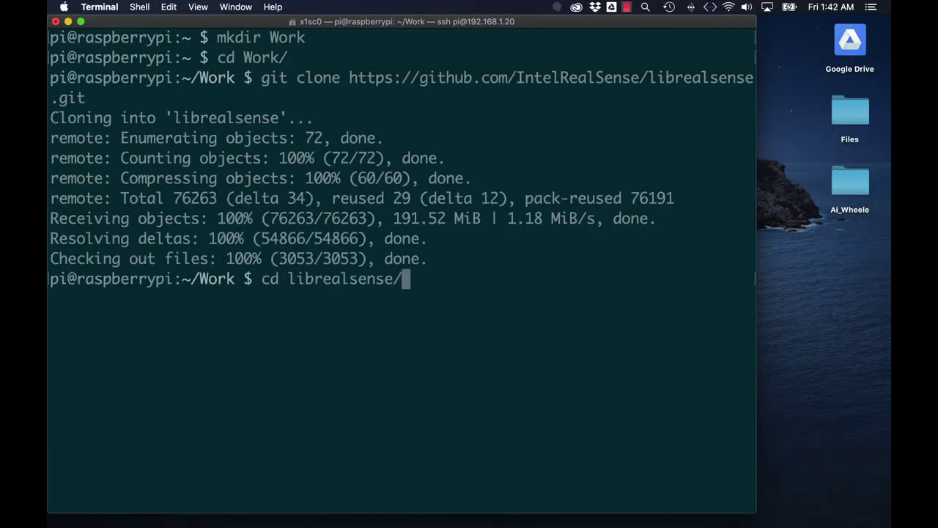
key(Return)
Copy 99-realsense-libusb.rules to /etc/udev/rules.d, then reload and trigger udev as root.
text(sudo c)
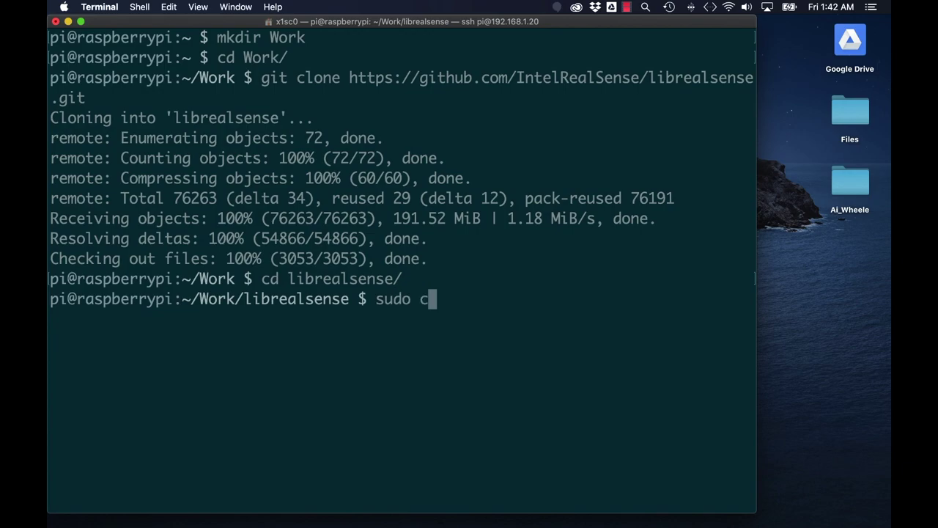
text(p c)
key(Tab)
text(9)
key(Tab)
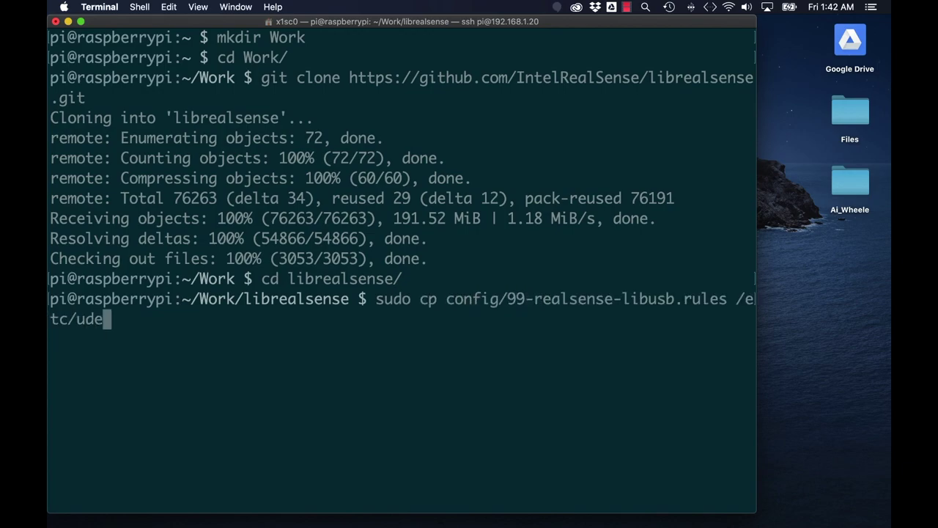
key(Return)
text(sudo su)
key(Return)
text(ud)
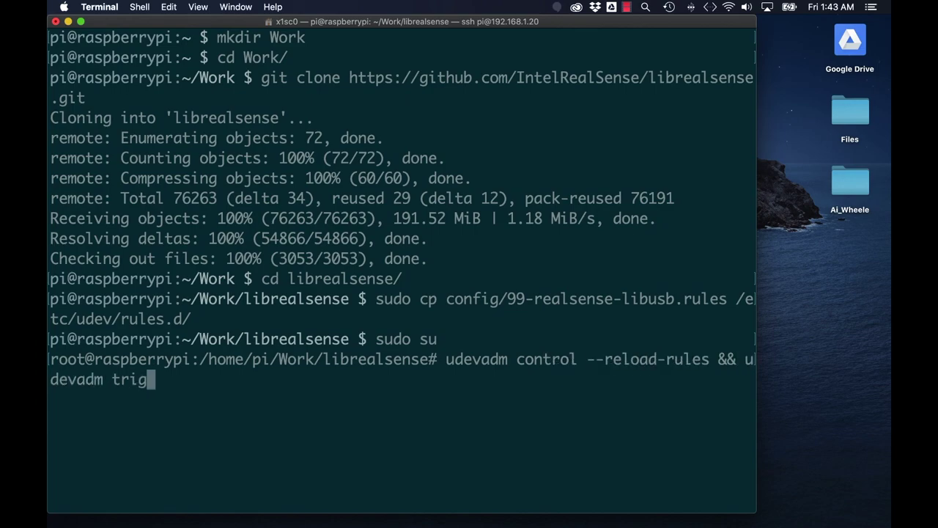
text(exit)
key(Return)
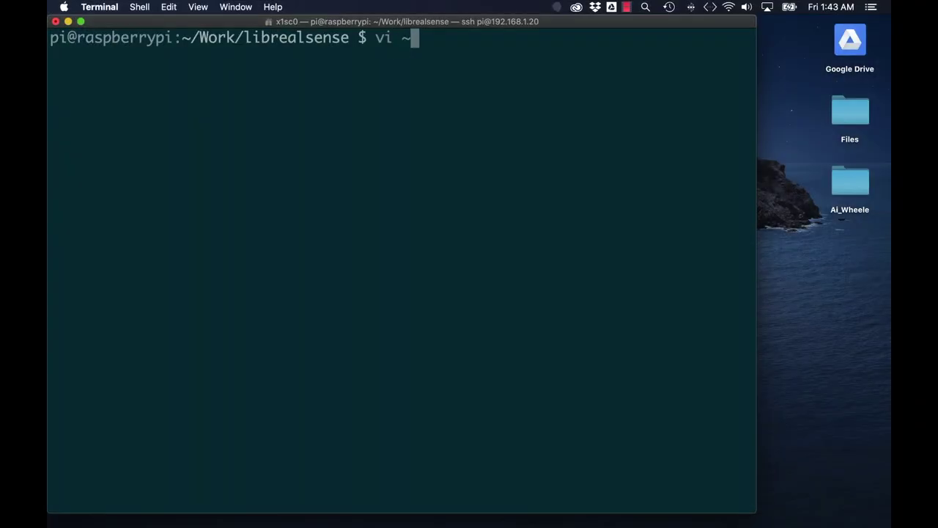
Append 'export LD_LIBRARY_PATH=/usr/local/lib:$LD_LIBRARY_PATH' with a comment to ~/.bashrc and save.
text(bashrc)
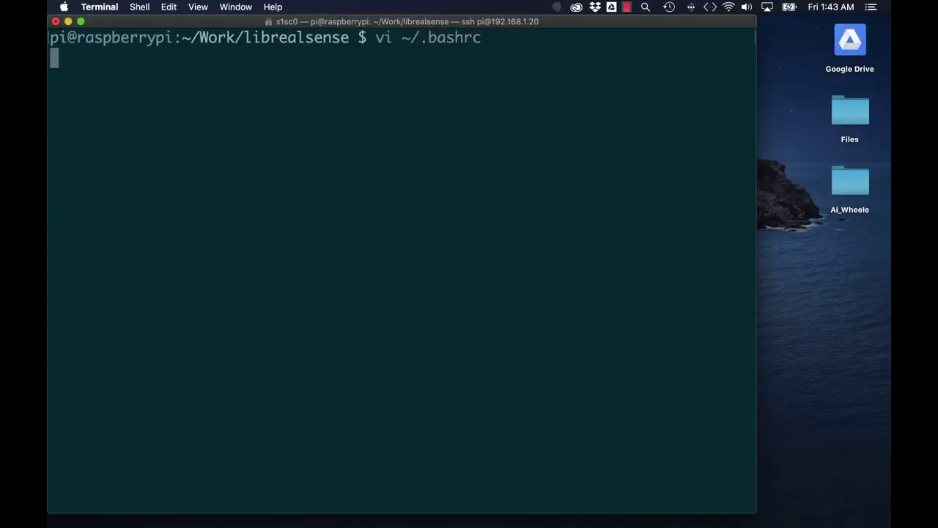
key(shift+g)
text(o# add LD_LIBRA)
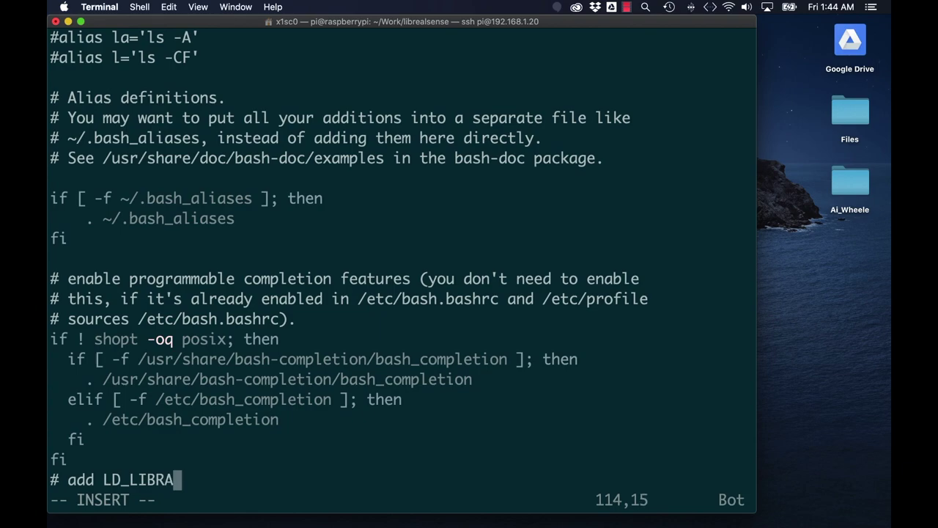
text(RY_PATH environment var)
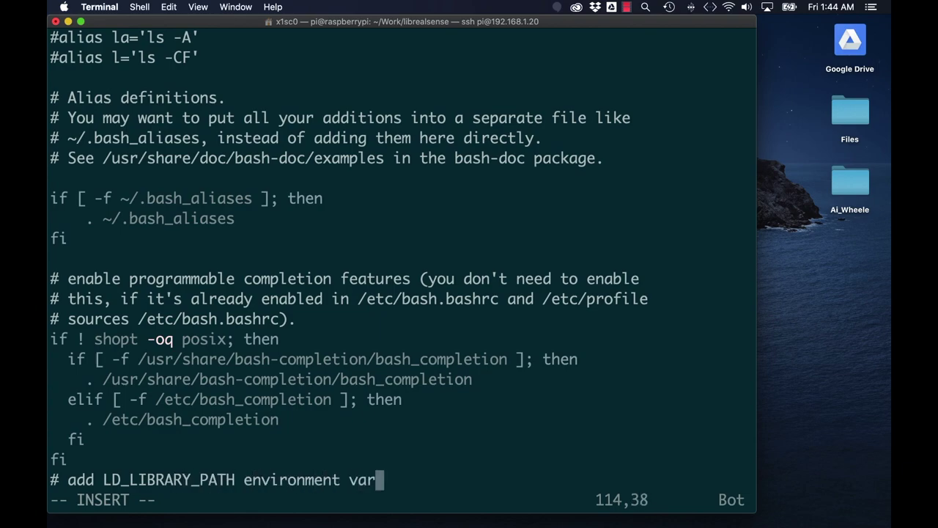
text(iable)
key(Return)
text(export LD_LIBRARY_PATH=/usr/local/lib:$LD_LIBRARY_PATH)
key(Return)
key(Escape)
text(:x)
key(Return)
Source ~/.bashrc, go up to Work, and clone protobuf v3.10.0.
text(source ~/.bas)
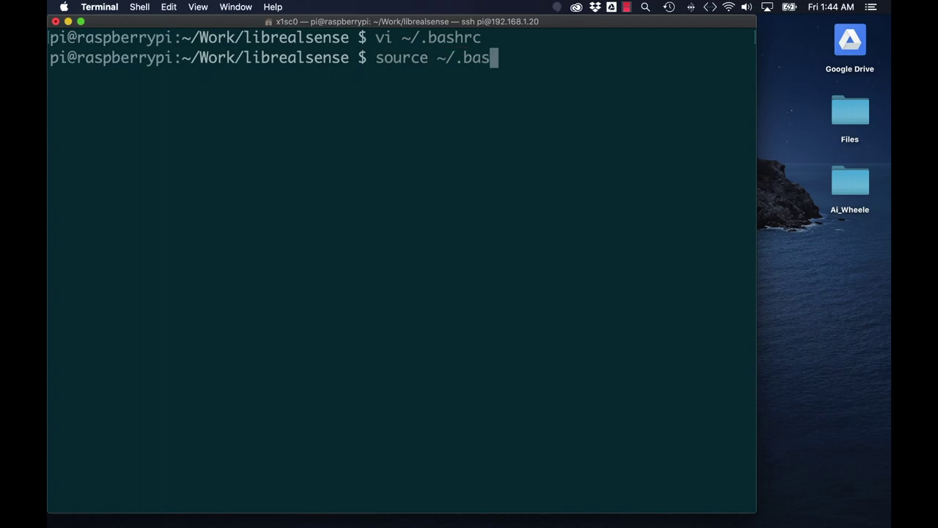
text(hrc)
key(Return)
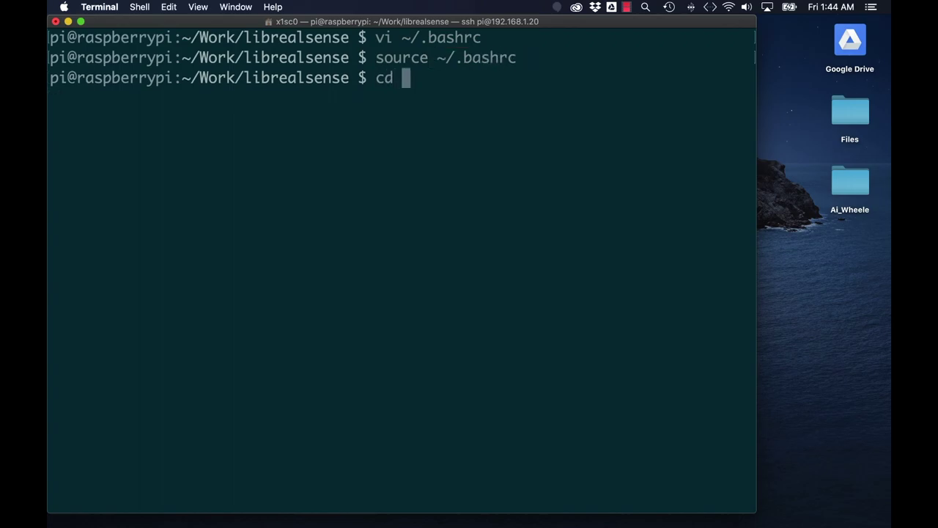
text(cd ..)
key(Return)
text(git clone --depth=1 -b v3.10.0 https://github.com/google/protobuf.git)
key(Return)
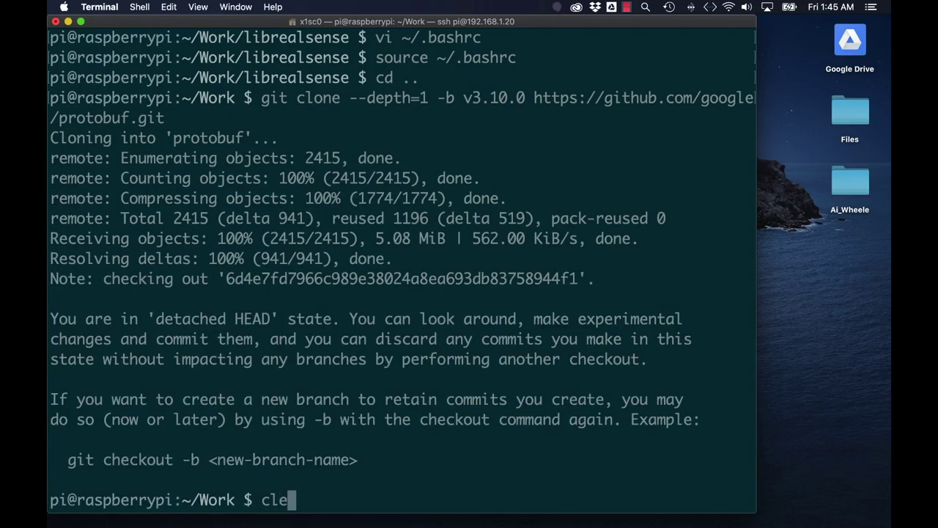
Clear the screen, enter the protobuf folder, and run ./autogen.sh and ./configure.
text(clear)
key(Return)
text(cd p)
key(Tab)
key(Return)
text(./)
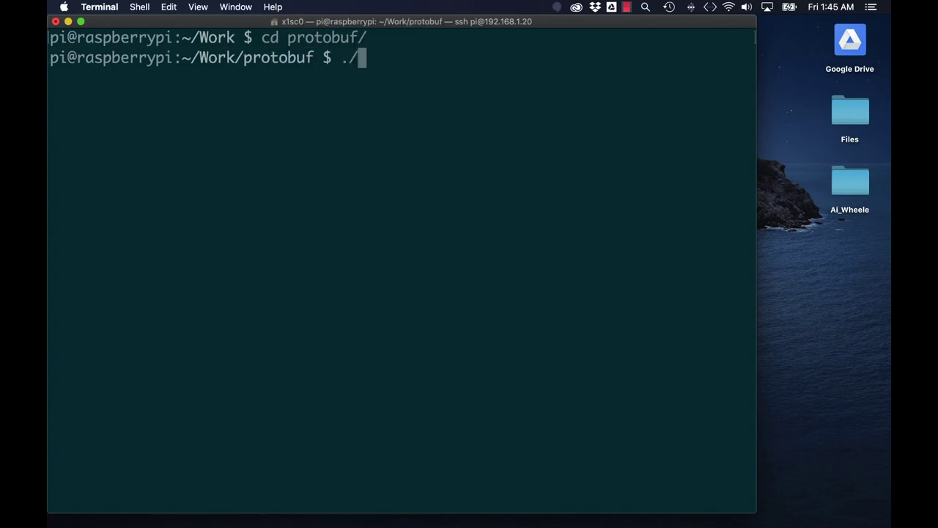
text(autogen.sh)
key(Return)
text(./)
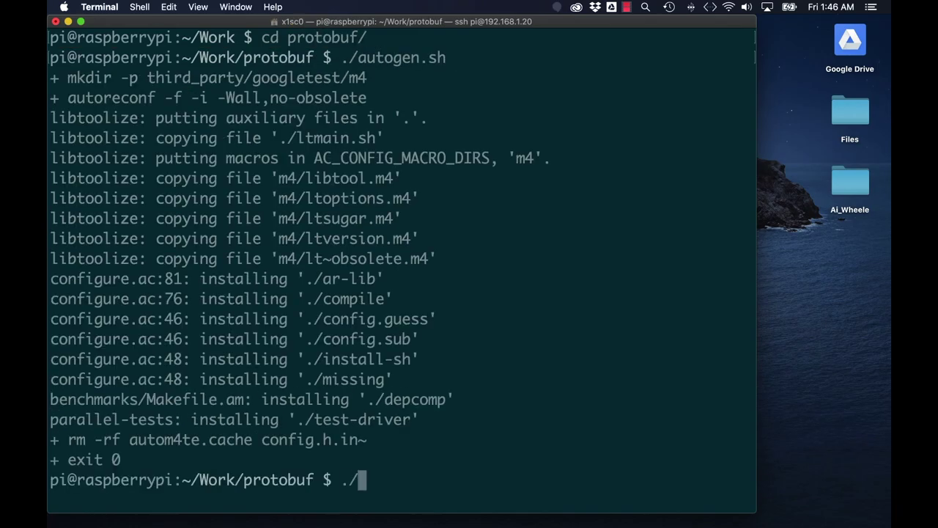
text(configure)
key(Return)
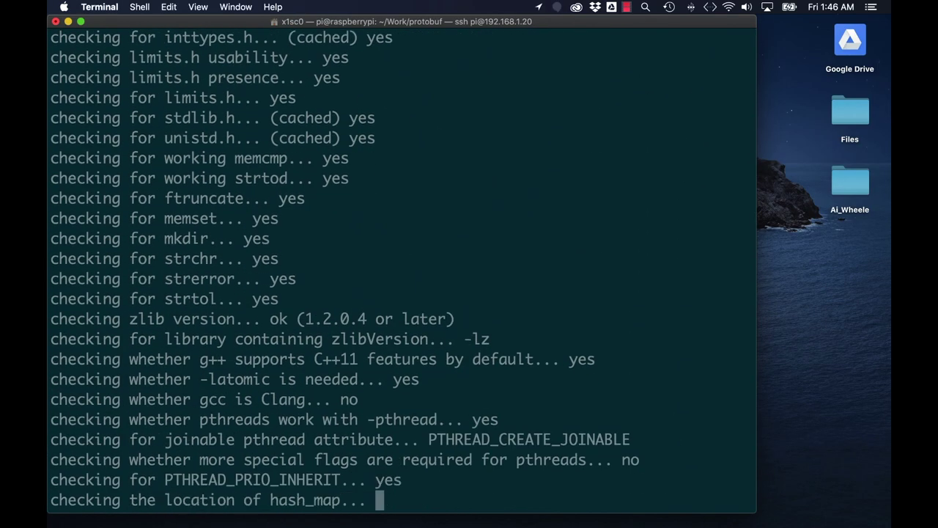
Compile protobuf with make -j1, install it with sudo make install, and enter python/.
text(make -j1)
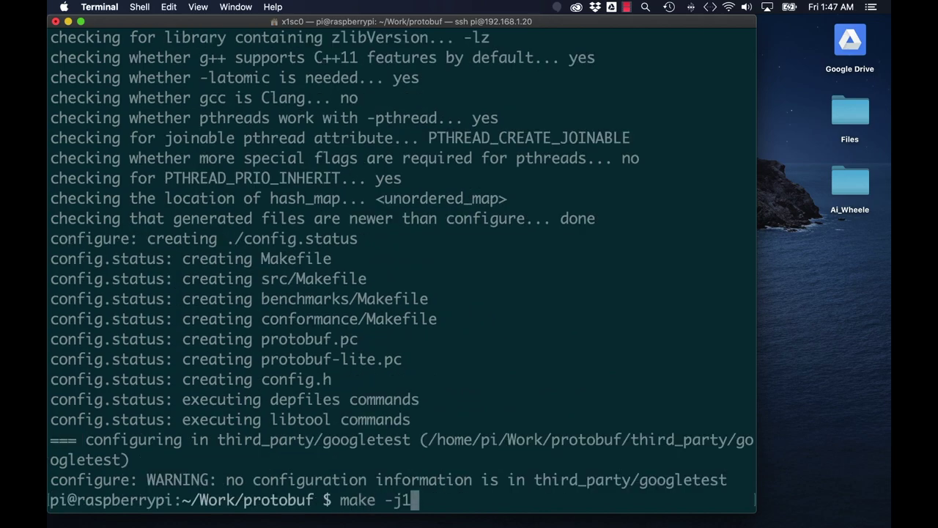
key(Return)
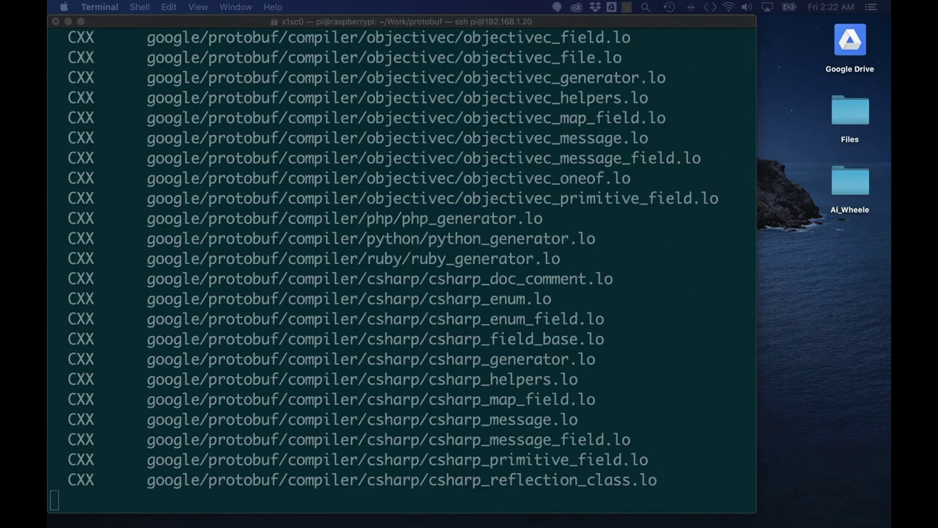
text(sudo mak)
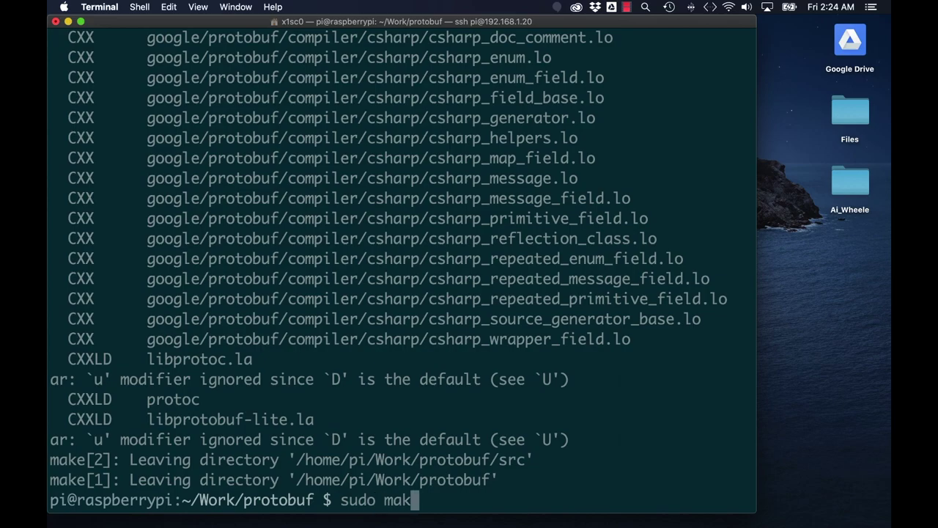
text(e install)
key(Return)
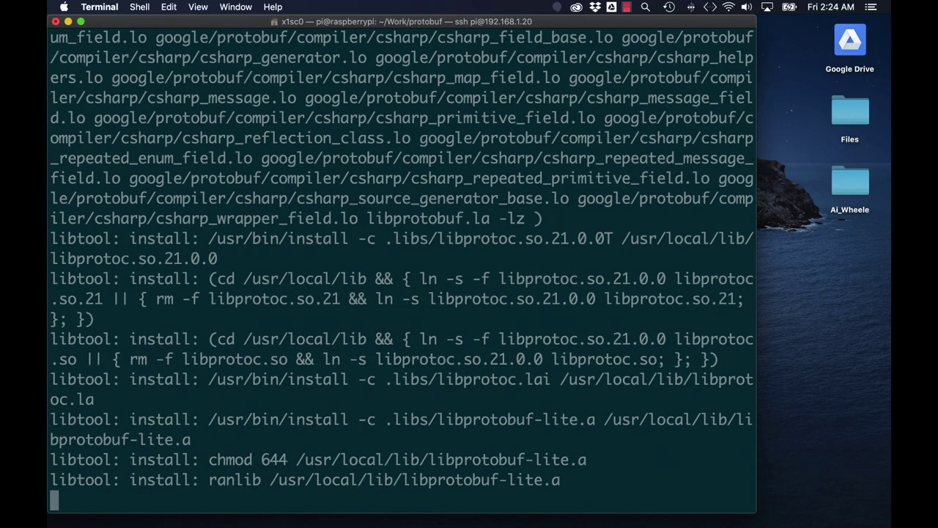
text(cd py)
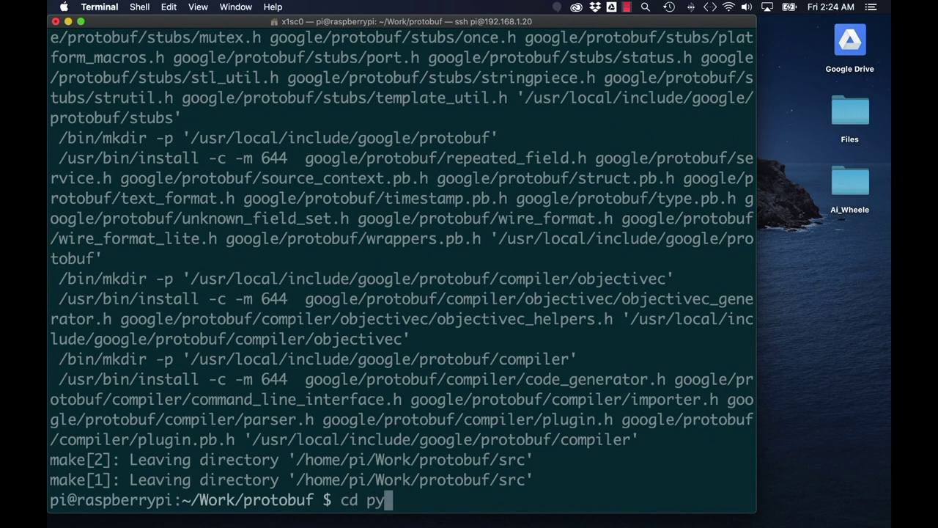
text(thon/)
key(Return)
Build and install protobuf's Python package with --cpp_implementation, using ../src/.libs as the library path.
key(ctrl+l)
text(export LD_LIB)
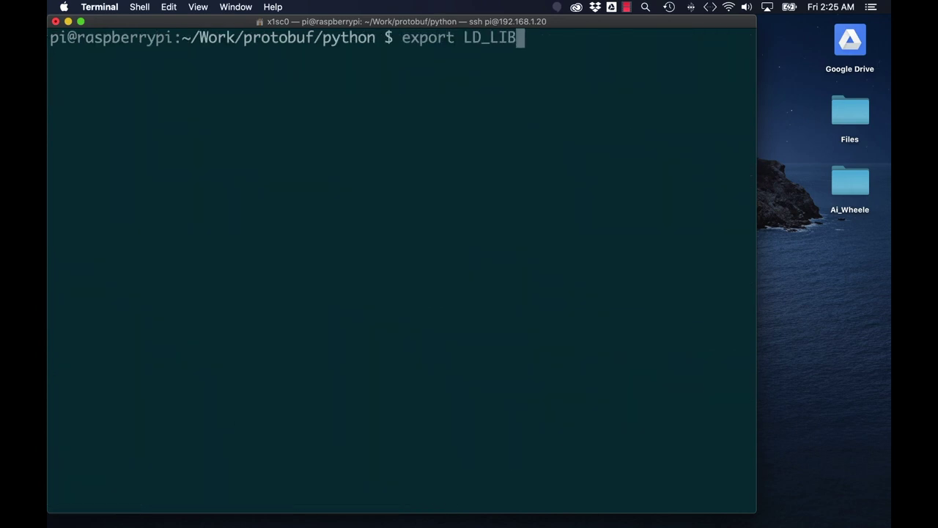
text(RARY_PATH=../src/.libs)
key(Return)
text(python3 setup.py build --cpp_implementation)
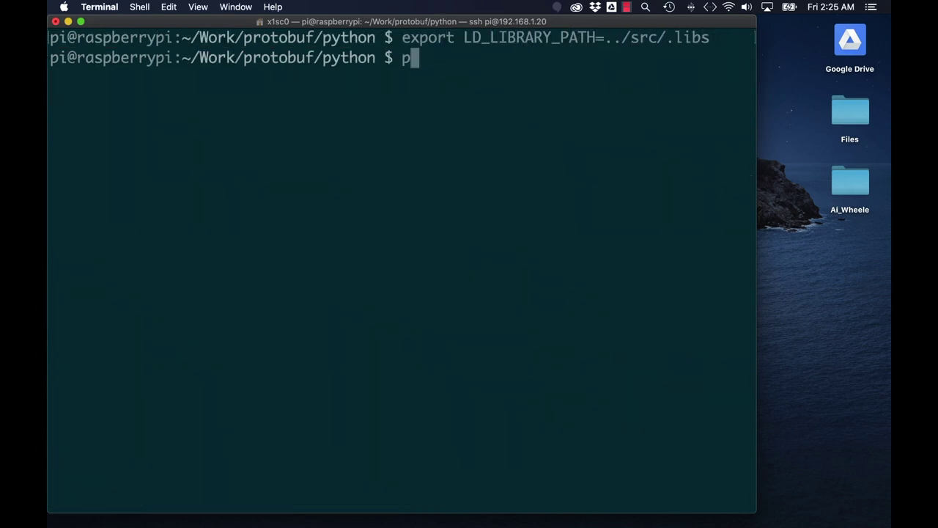
key(Return)
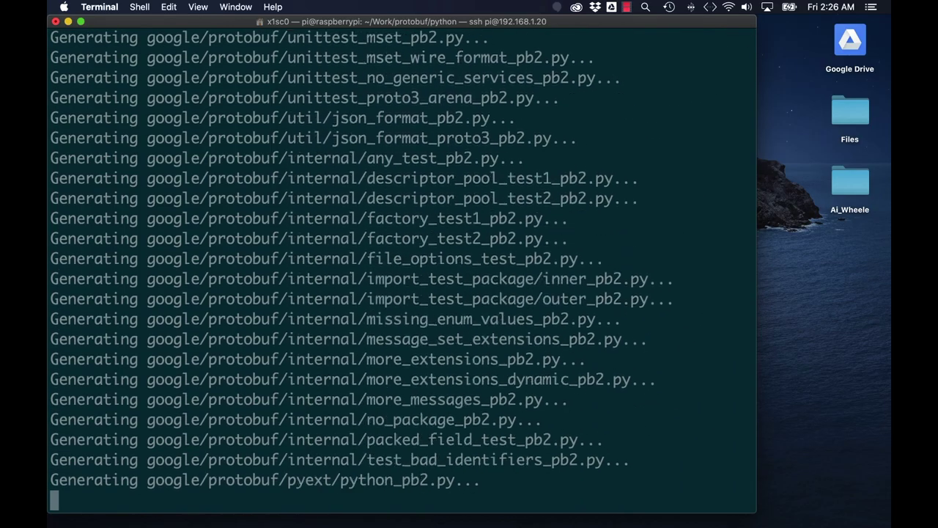
text(sudo python3 setup.py install --cp)
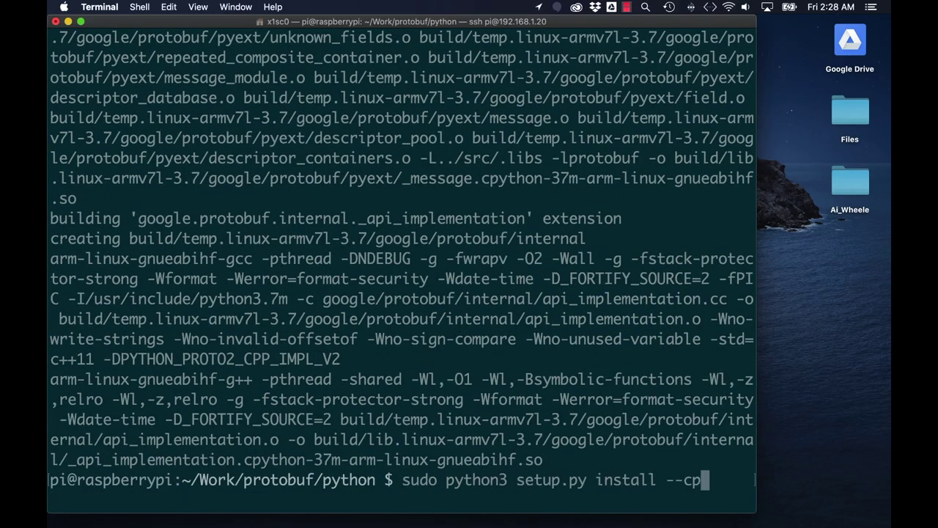
text(p_implementation)
key(Return)
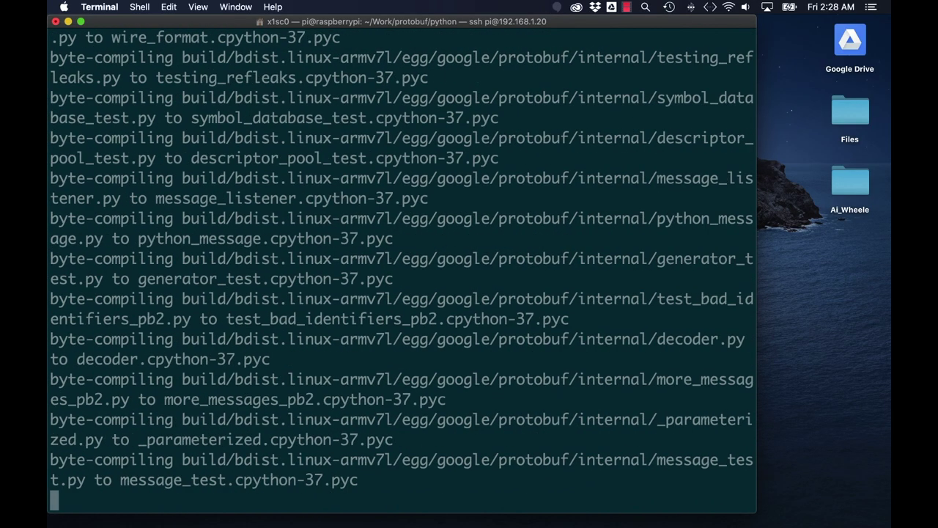
Set the Python protobuf implementation to cpp version 3, refresh the library cache, and return to ~/Work.
text(export PROTOCOL_BUFFERS_PYTHON_IMPLEMENTATION=cpp)
key(Return)
text(export PROTOCOL_BUFFERS_PYTHON_IMPLEMENTATION_VERSION=3)
key(Return)
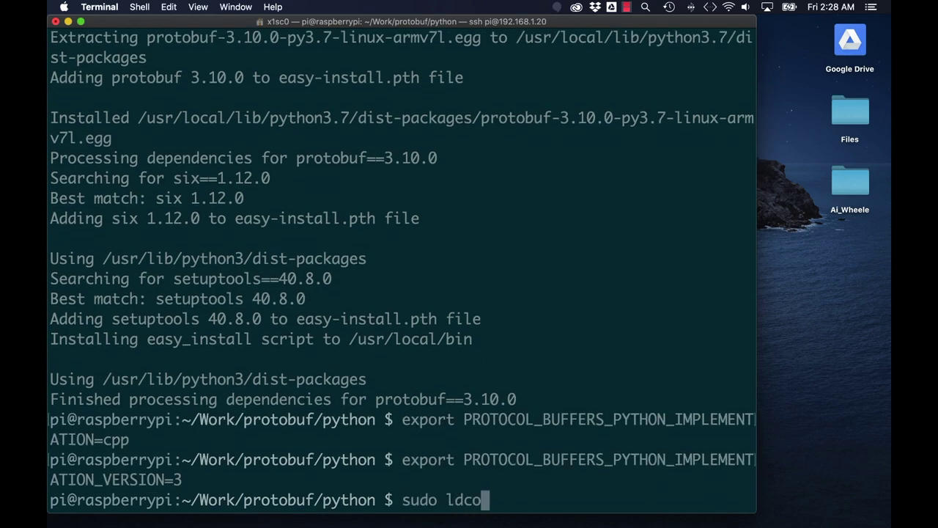
text(sudo ldconfig)
key(Return)
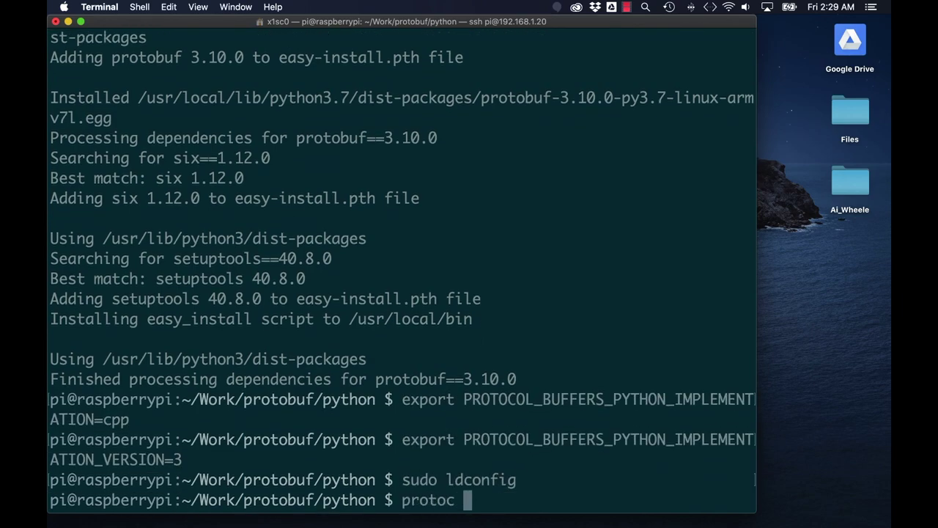
key(Return)
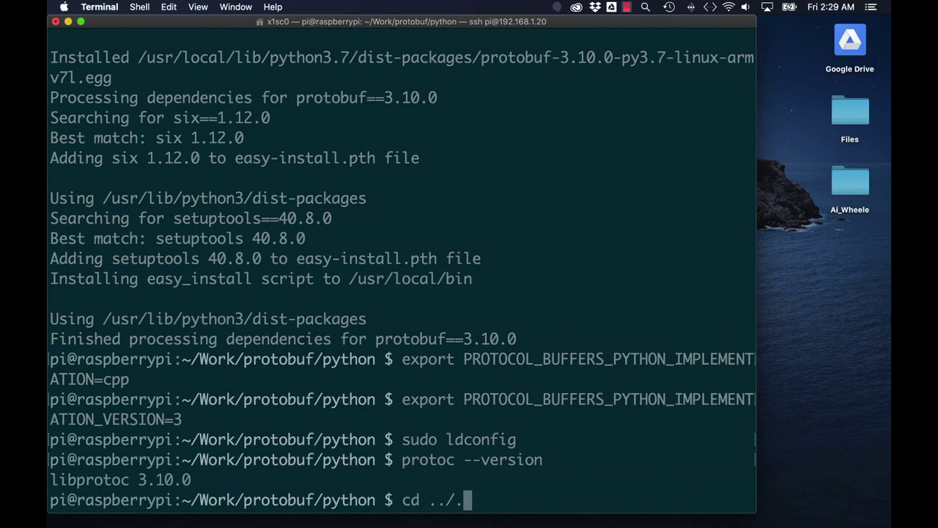
text(cd ../..)
key(Return)
text(clear)
key(Return)
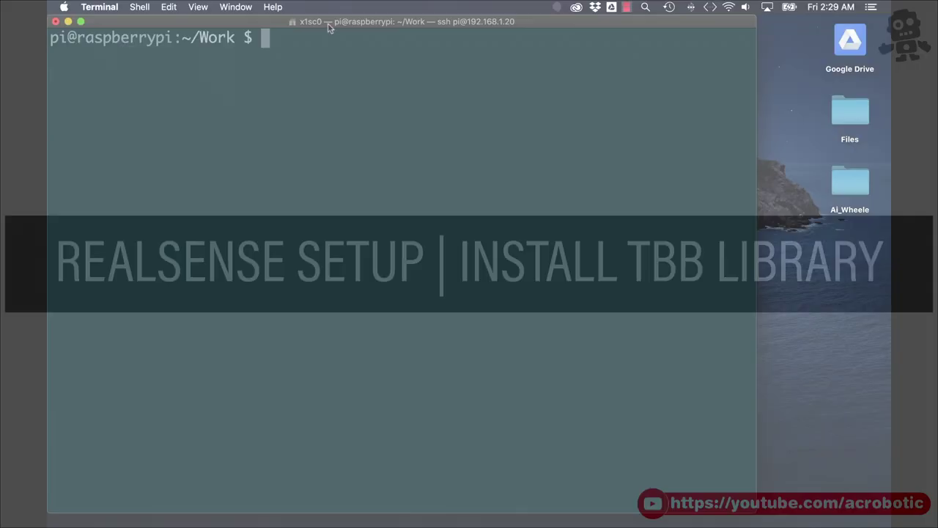
Download libtbb-dev_2018U2_armhf.deb, install it with dpkg, and refresh the library cache.
text(wget https://github.com/PINTO0309/TBBonARMv7/raw/master/libtbb-dev_2018U2_armhf.deb)
key(Return)
text(sudo dpk)
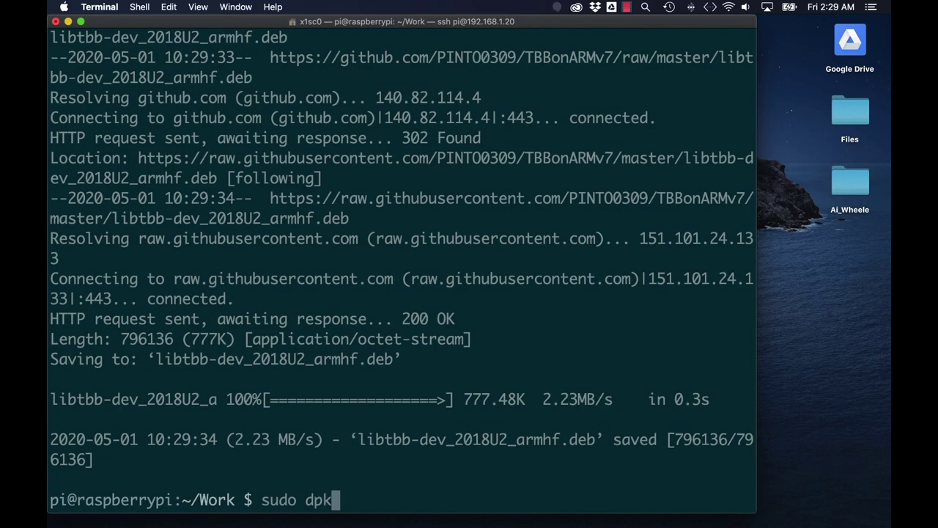
text(g -i li)
key(Tab)
key(Return)
text(sudo ldconfig)
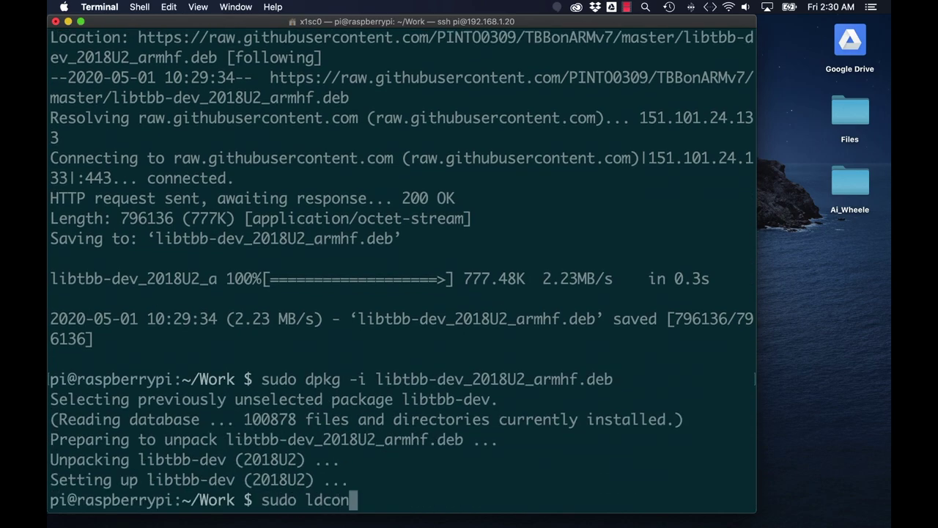
key(Return)
Delete the downloaded libtbb-dev .deb file and clear the screen.
text(rm lib)
key(Tab)
key(Return)
text(clear)
key(Return)
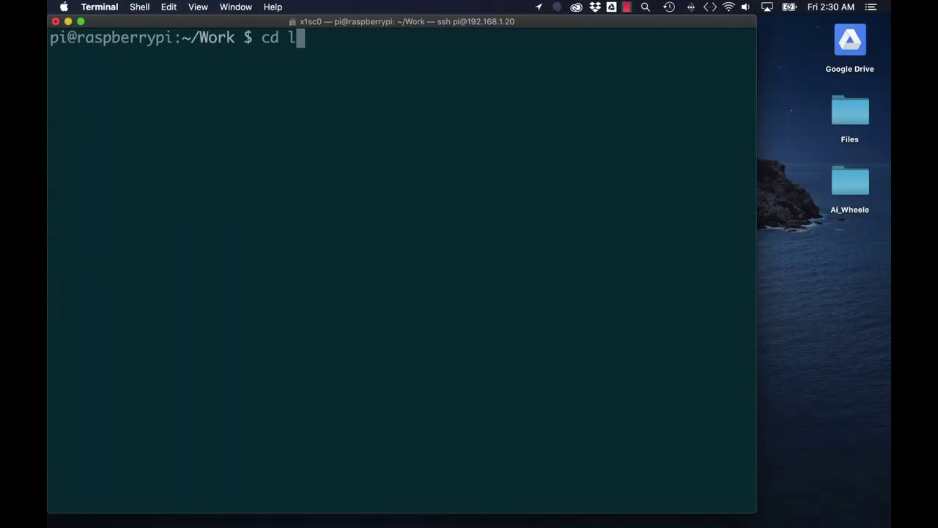
Create a build folder inside librealsense and run the cmake configuration there.
key(Tab)
key(Return)
text(mkdir)
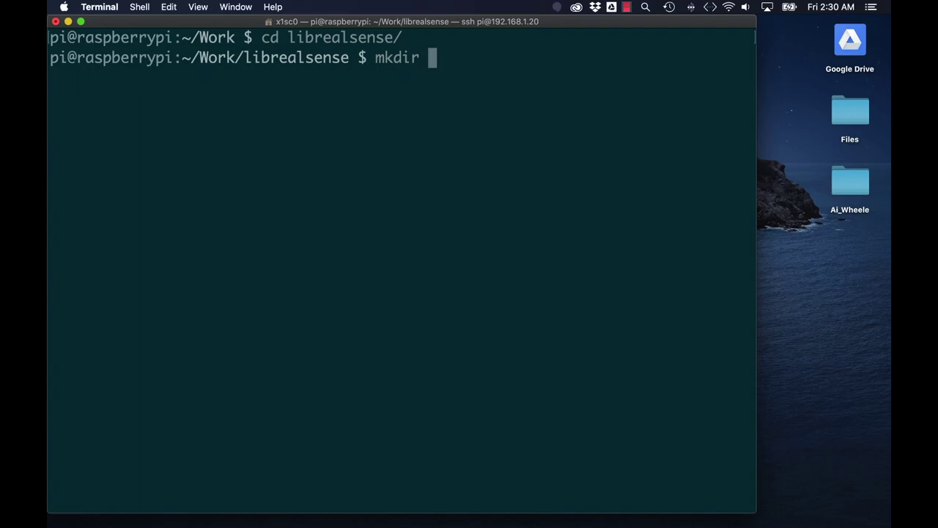
text( build)
key(Return)
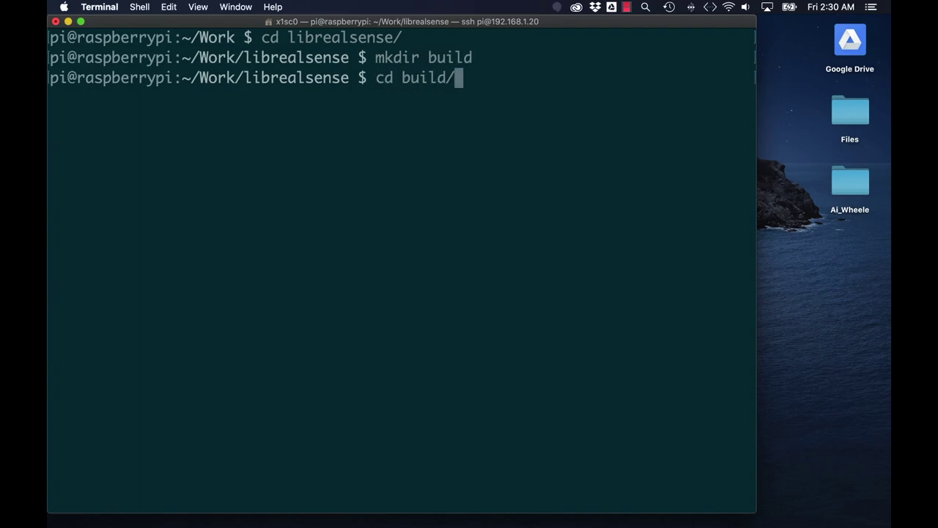
text(cd build/)
key(Return)
text(cmake .. -DBUILD_EXAMPLES=true -DCMAKE_BUILD_TYPE=Release -DFORCE_LIBUVC=true)
key(Return)
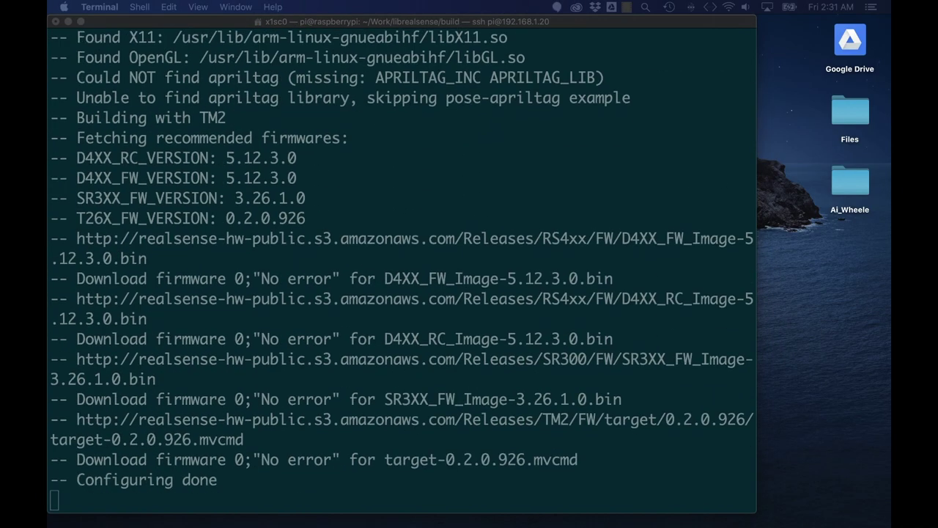
Compile librealsense with make -j1 and install it with sudo make install.
text(make -j1)
key(Return)
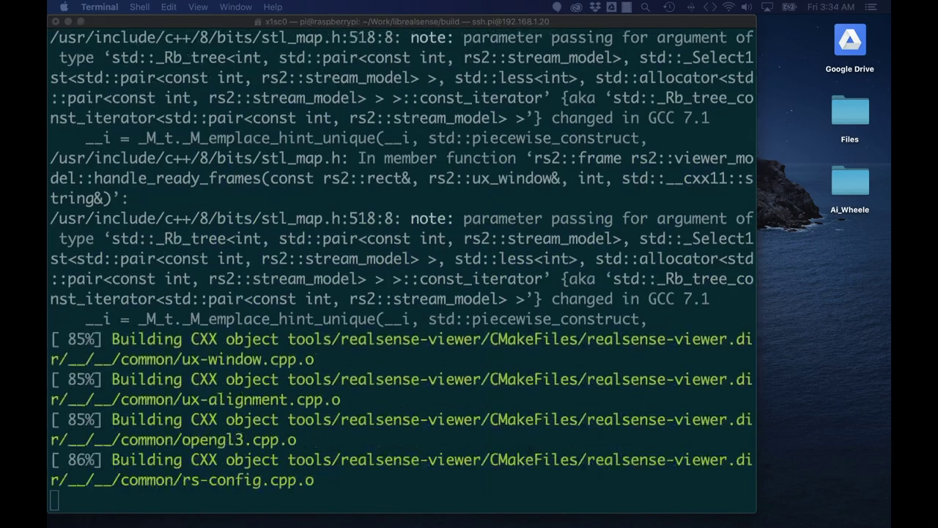
text(sudo ma)
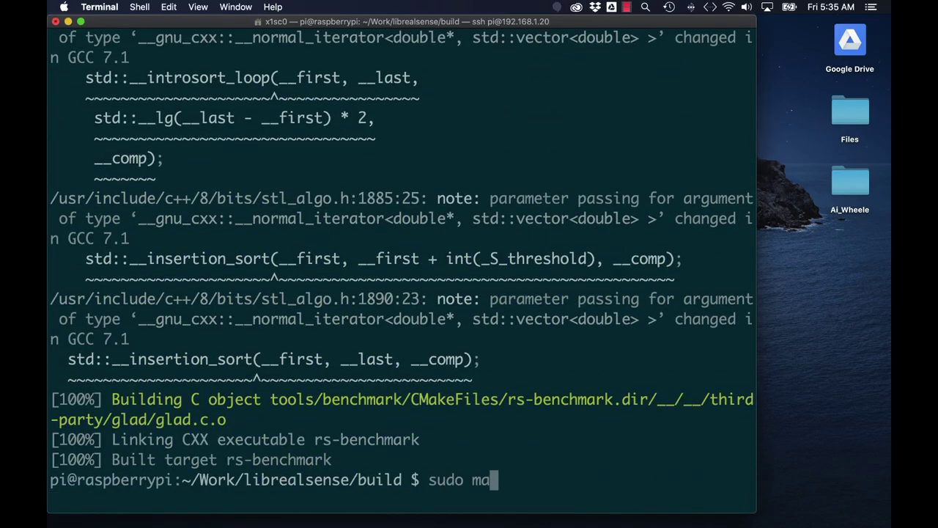
text(ke install)
key(Return)
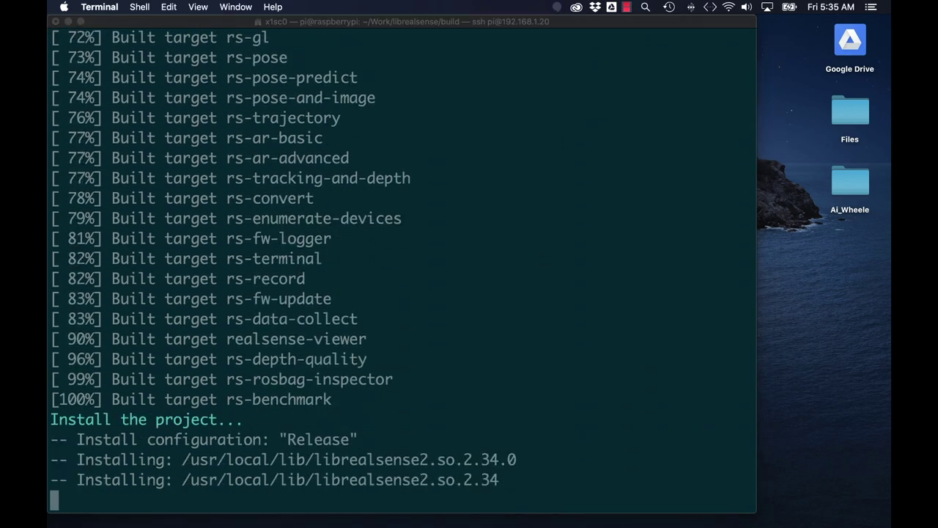
click(433, 305)
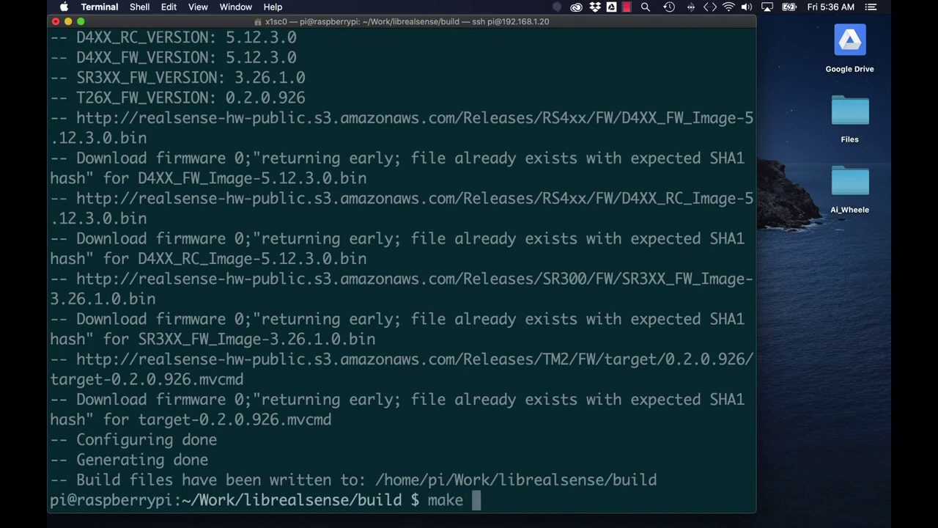
Rebuild librealsense and reinstall it with sudo make install.
key(Return)
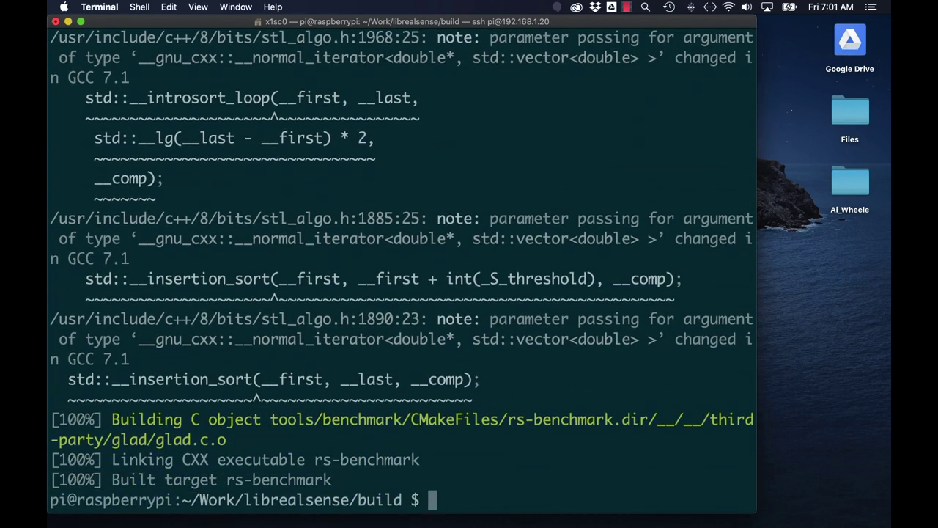
text(sudo make install)
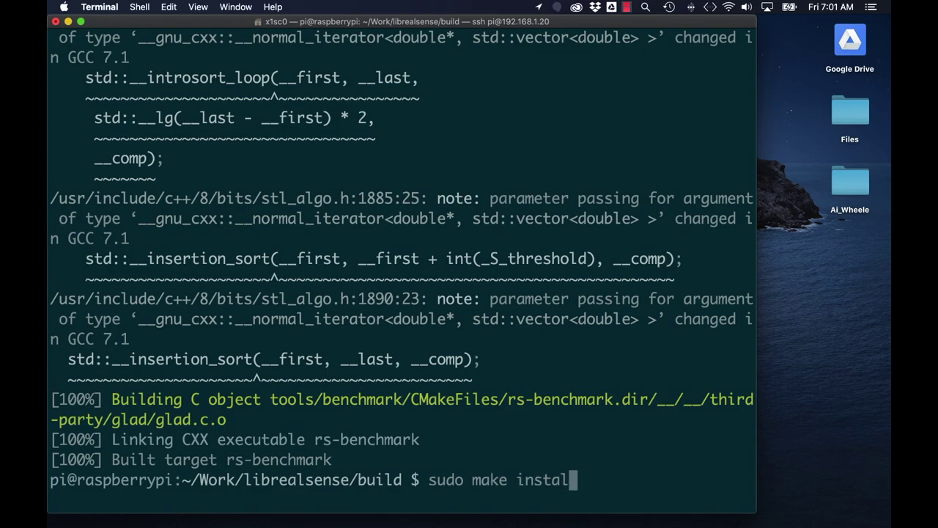
key(Return)
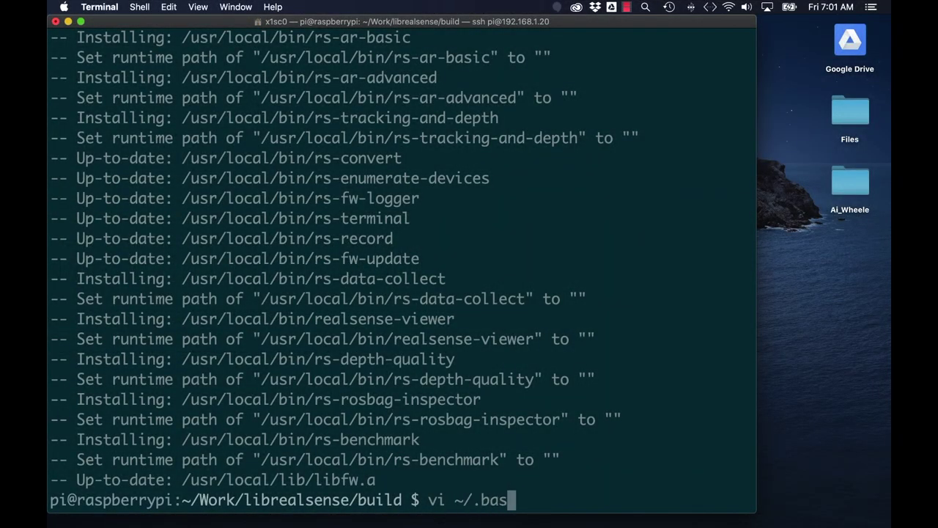
Append 'export PYTHONPATH=$PYTHONPATH:/usr/local/lib' to ~/.bashrc in vi and reload it.
text(hrc)
key(Return)
text(oexport PYTHONPATH=$PYTHONPATH:/usr/local/lib)
key(Return)
key(Escape)
text(:)
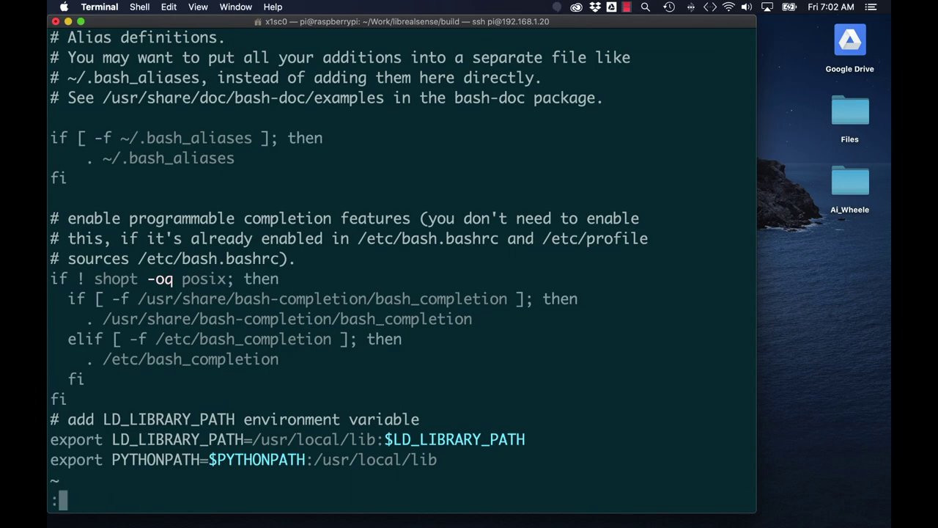
text(wq)
key(Return)
text(source ~/.bashrc)
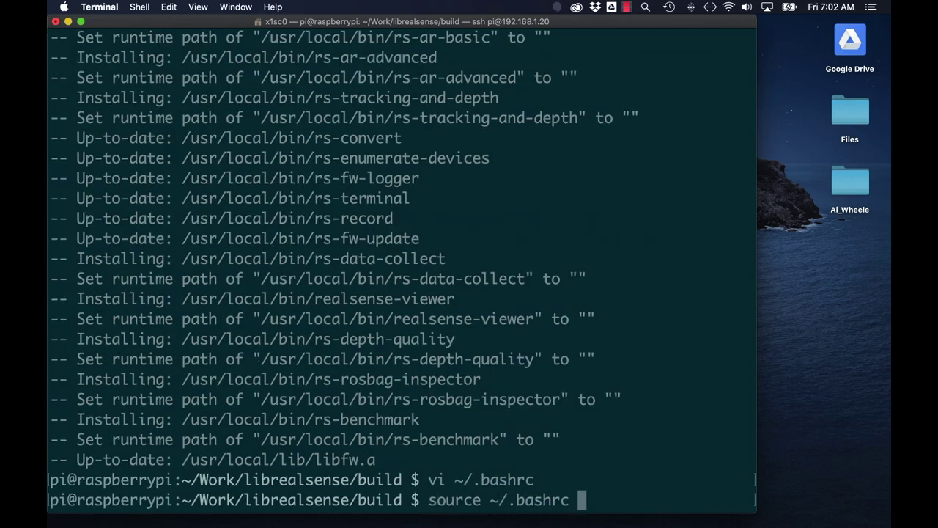
key(Return)
text(sudo apt-get install python-opengl)
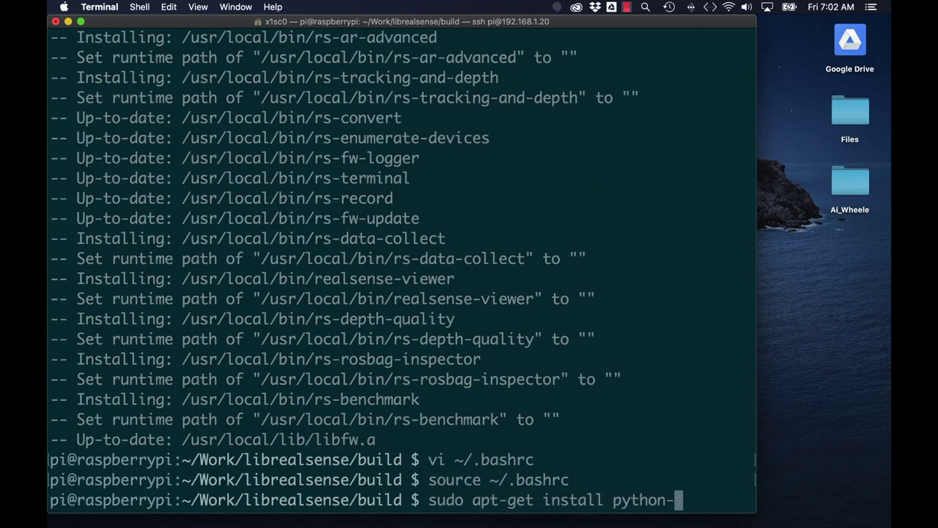
Install python-opengl with apt-get, confirming with Y.
key(Return)
text(Y)
key(Return)
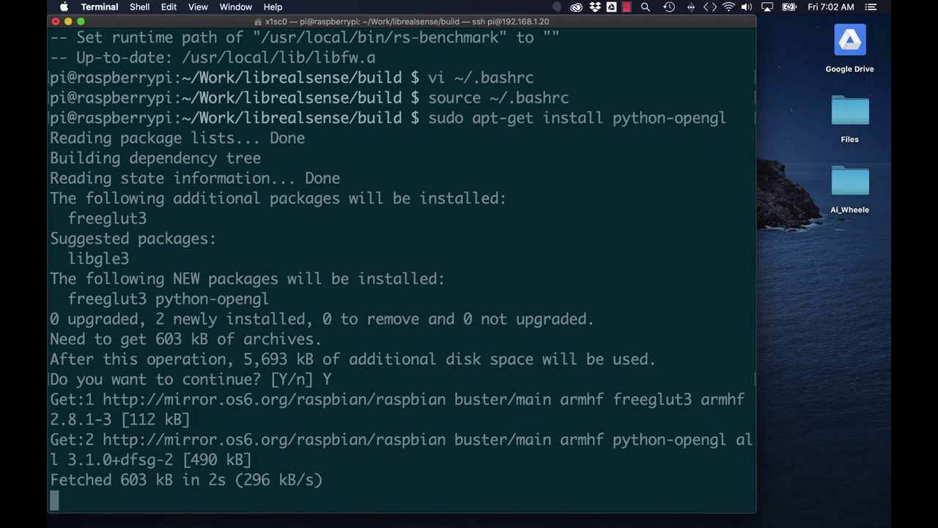
key(ctrl+l)
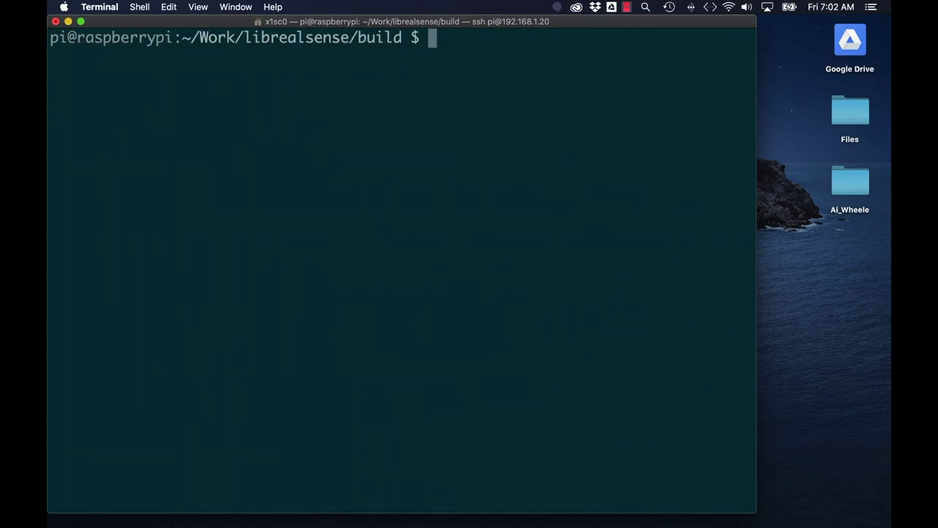
Install pyopengl and pyopengl_accelerate==3.1.3rc1 with sudo -H pip3.
text(sudo -H pip3 insta)
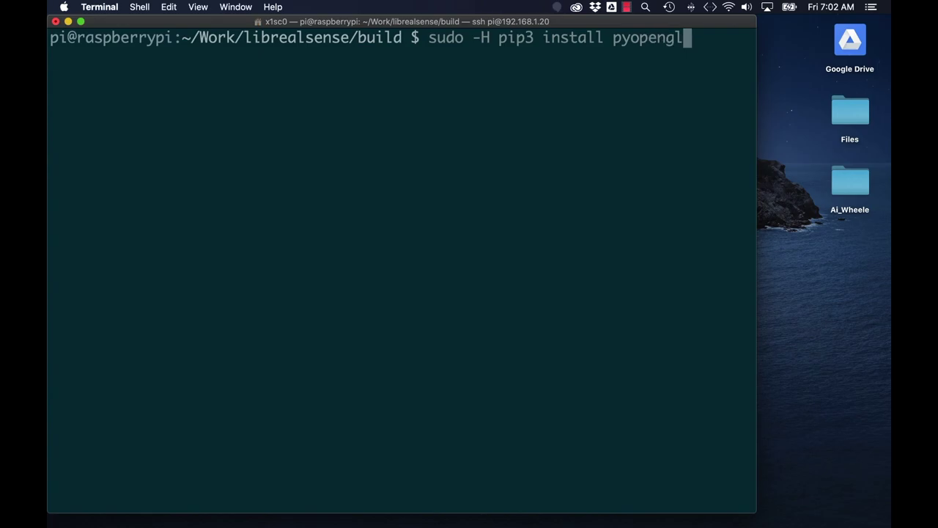
text(ll pyopengl)
key(Return)
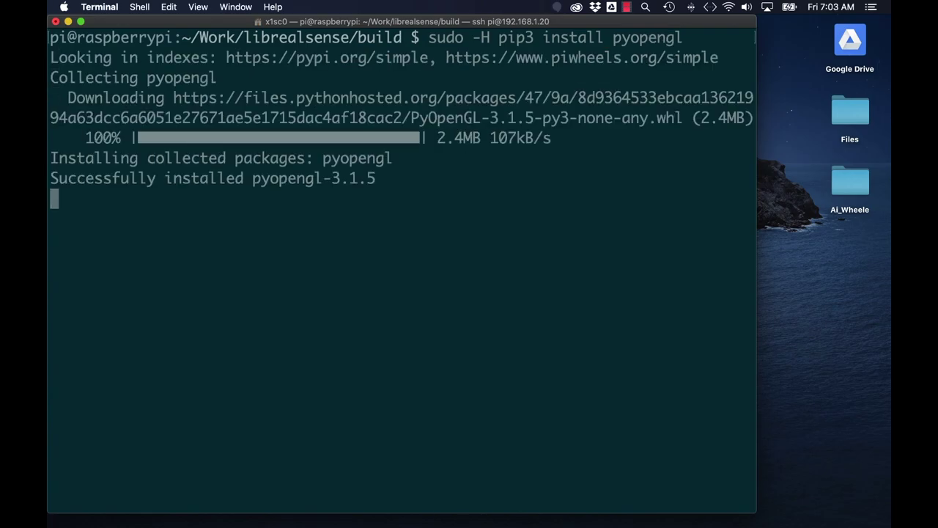
key(Up)
text(_accelerate==3.1.3rc1)
key(Return)
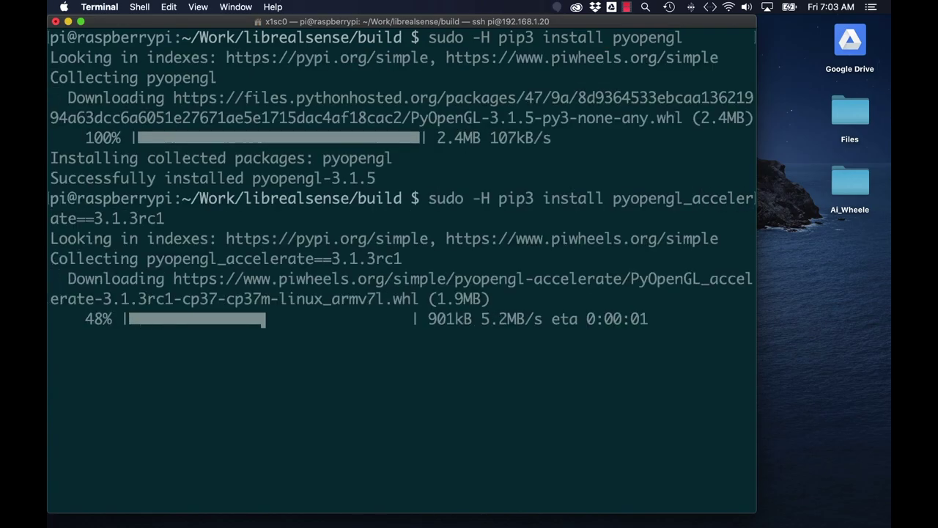
key(ctrl+l)
Launch raspi-config and switch the GL driver to the OpenGL fake KMS driver.
text(sudo rasp)
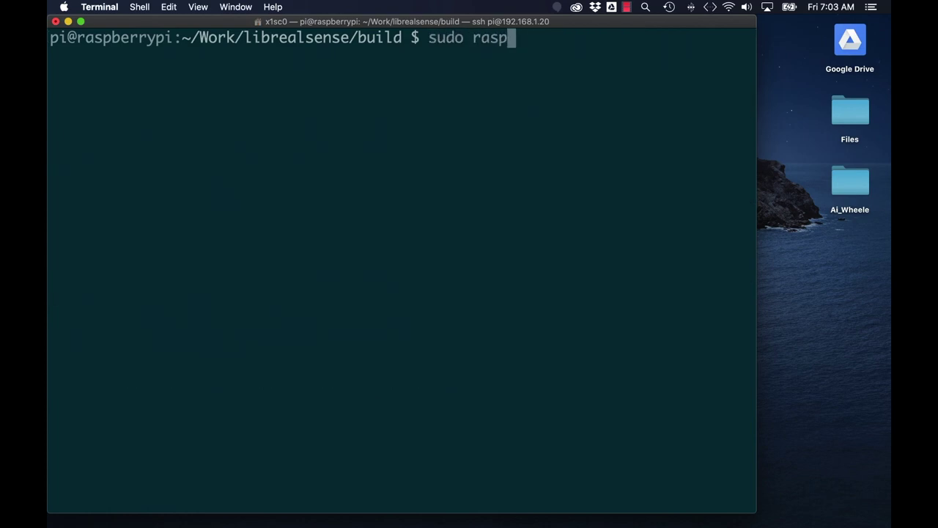
key(Return)
key(Down)
key(Down)
key(Down)
key(Down)
key(Down)
key(Down)
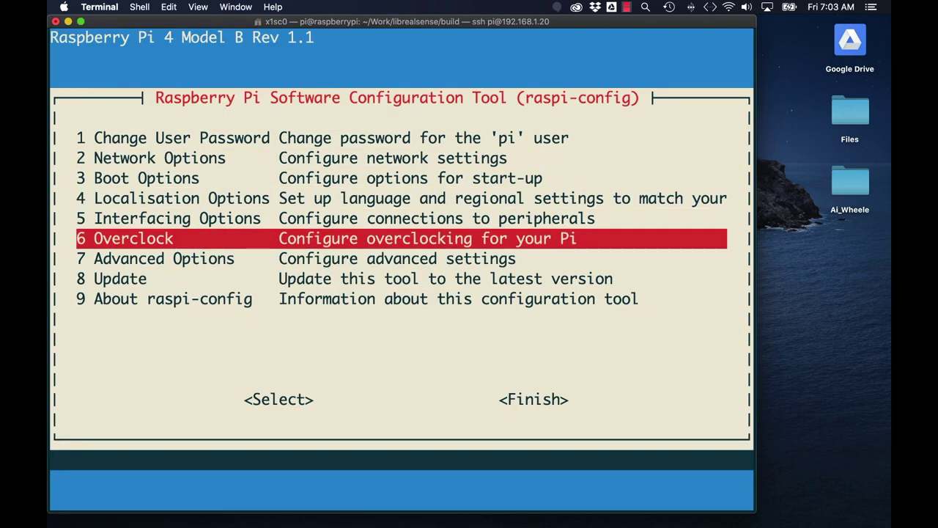
key(Return)
key(Down)
key(Down)
key(Down)
key(Down)
key(Down)
key(Down)
key(Down)
key(Return)
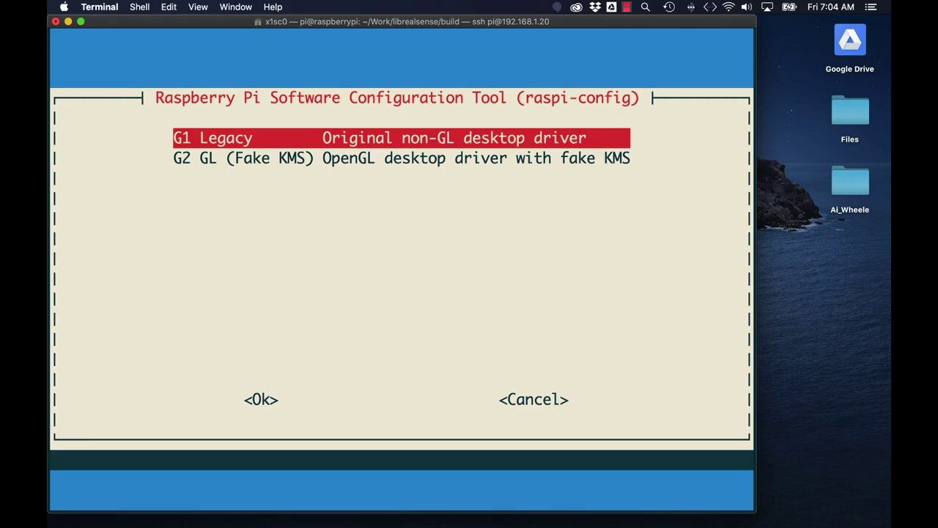
key(Down)
key(Return)
key(Return)
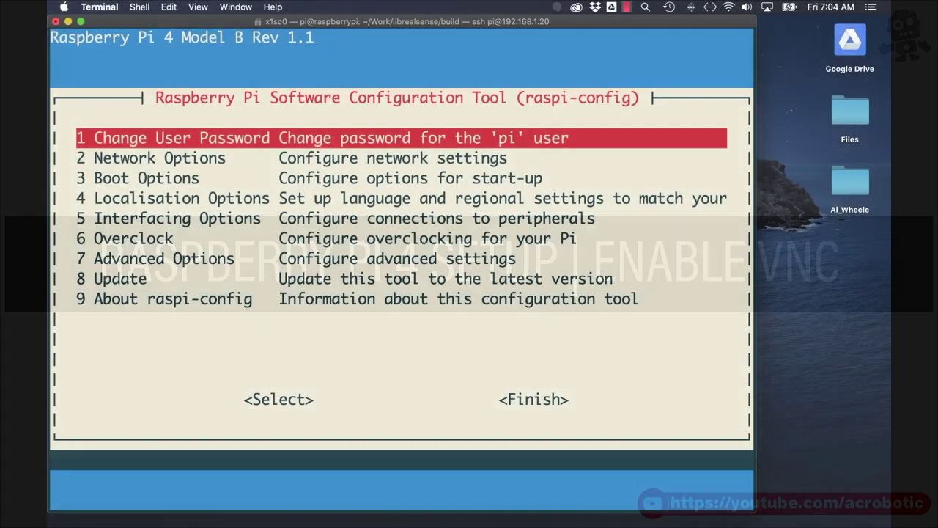
Enable the VNC Server under Interfacing Options.
key(Down)
key(Down)
key(Down)
key(Down)
key(Return)
Set the boot option to Desktop Autologin.
key(Down)
key(Down)
key(Return)
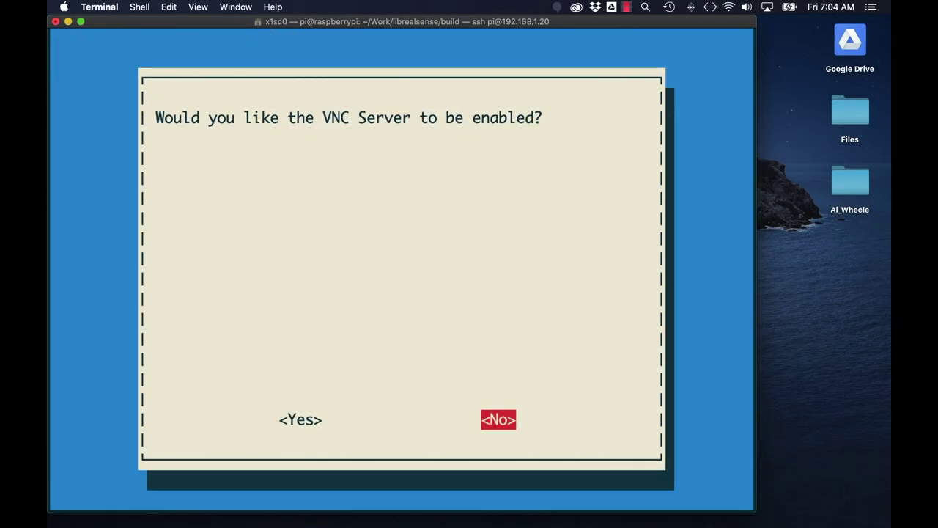
key(Left)
key(Return)
key(Down)
key(Down)
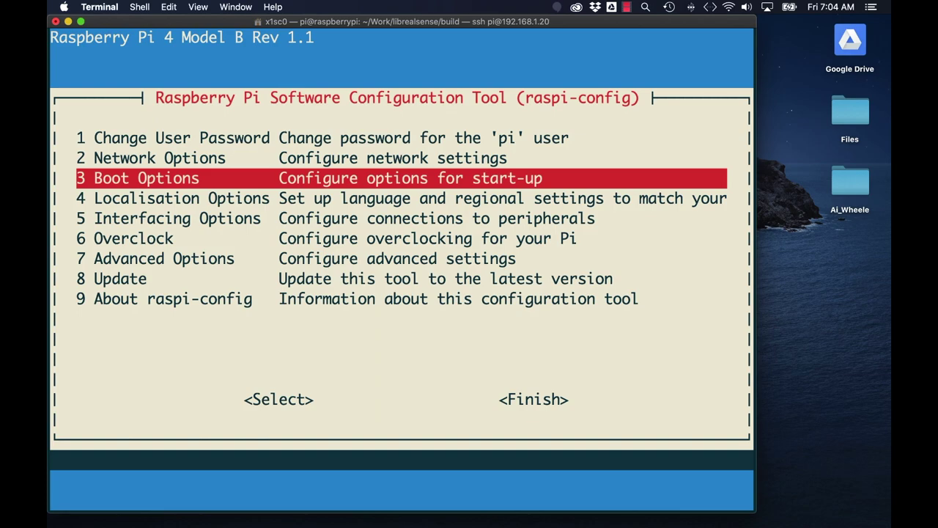
key(Return)
key(Down)
key(Down)
key(Down)
key(Return)
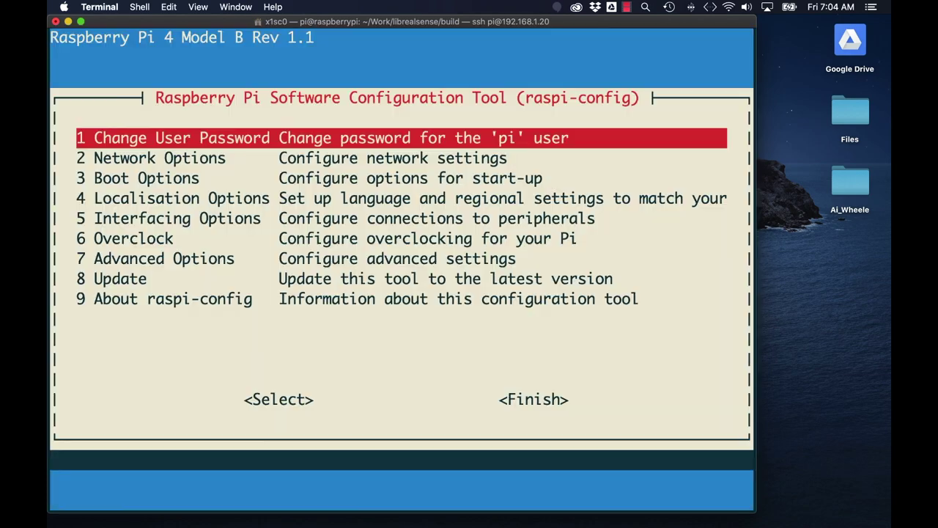
Set the screen resolution to DMT Mode 85 (1280x720) and return to the main menu.
key(Down)
key(Down)
key(Down)
key(Down)
key(Down)
key(Down)
key(Return)
key(Down)
key(Down)
key(Down)
key(Down)
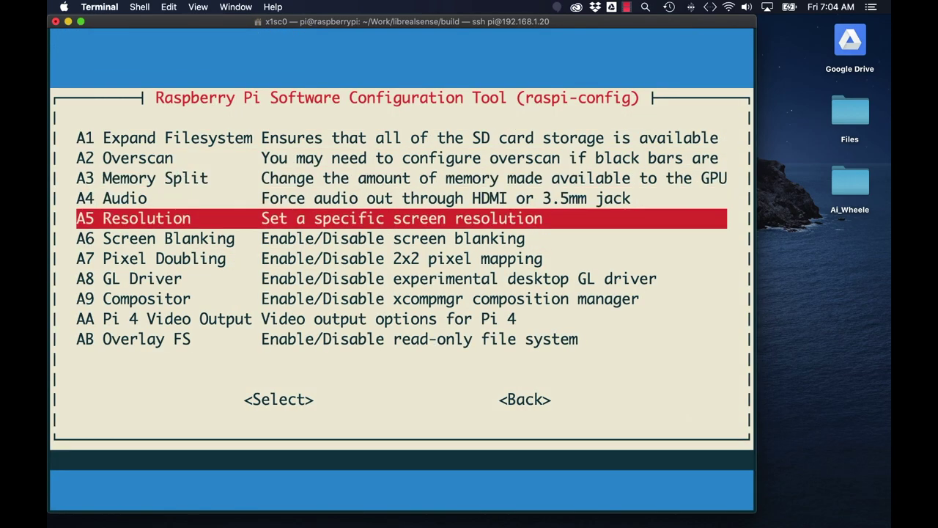
key(Return)
key(Down)
key(Down)
key(Down)
key(Down)
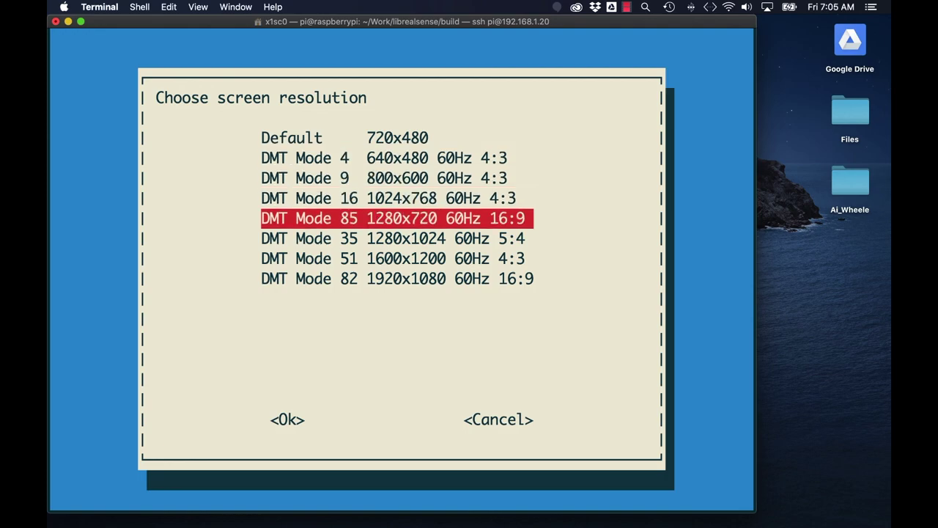
key(Return)
key(Return)
key(Tab)
key(Tab)
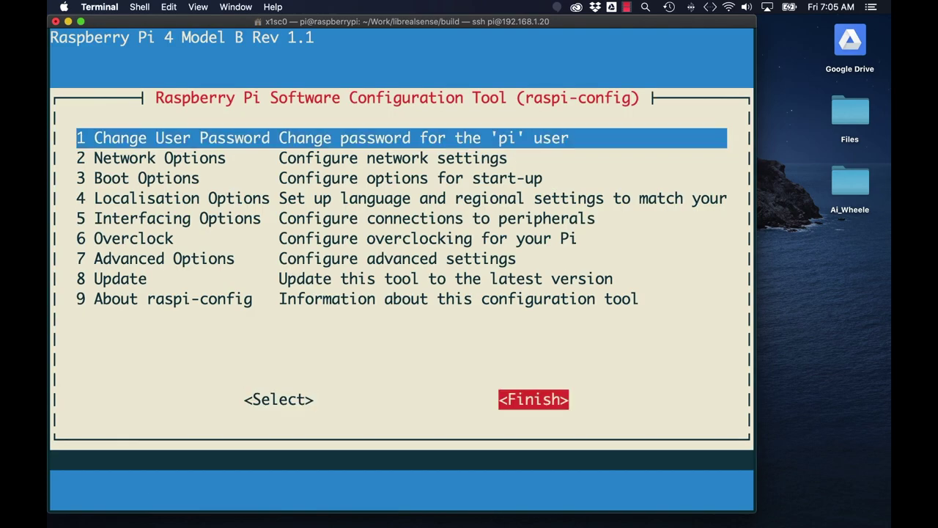
key(Return)
key(Return)
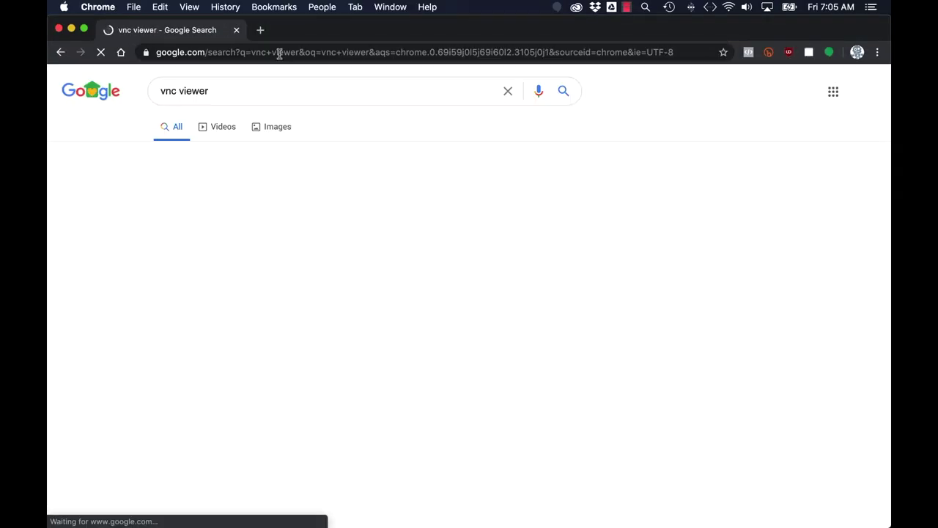
Download the macOS VNC Viewer disk image from realvnc.com and launch VNC Viewer from it.
click(246, 192)
click(446, 415)
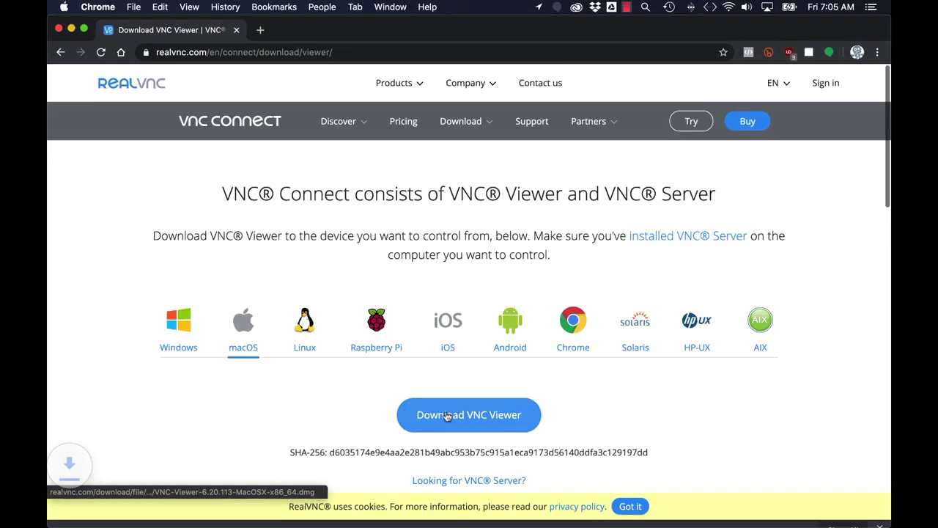
click(126, 513)
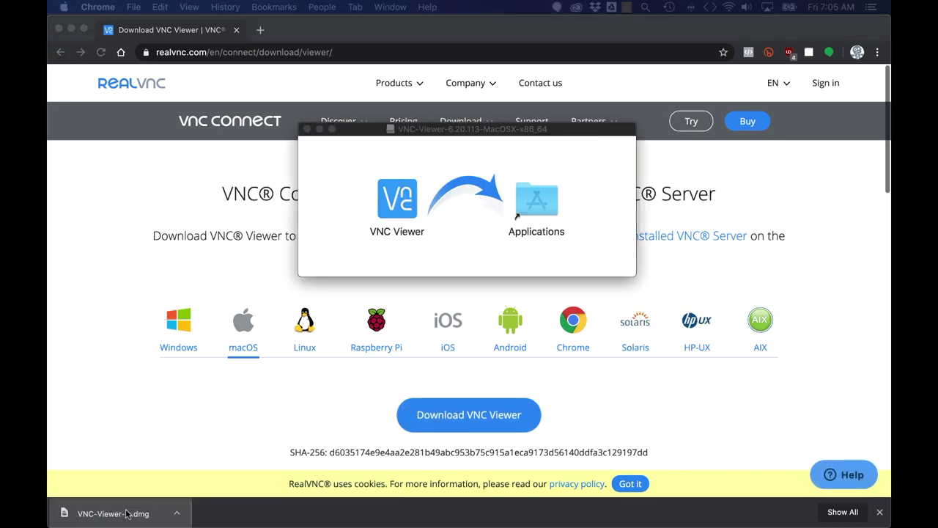
double_click(394, 196)
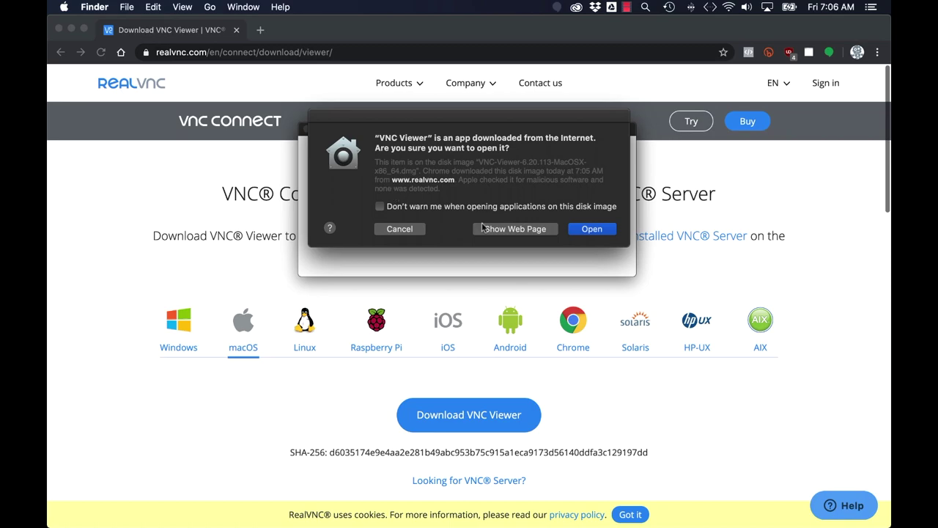
Connect VNC Viewer to the Pi at 192.168.1.20 with its login credentials and close the welcome dialog.
click(578, 231)
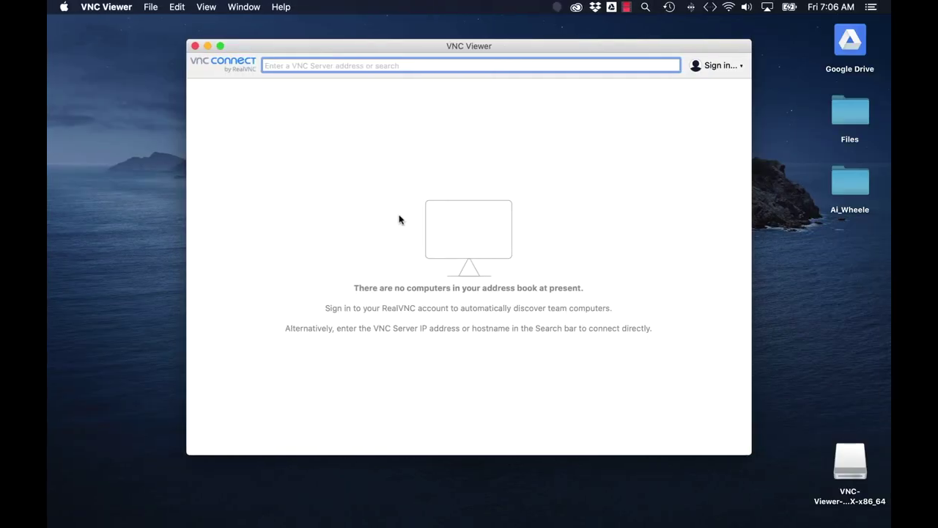
text(19)
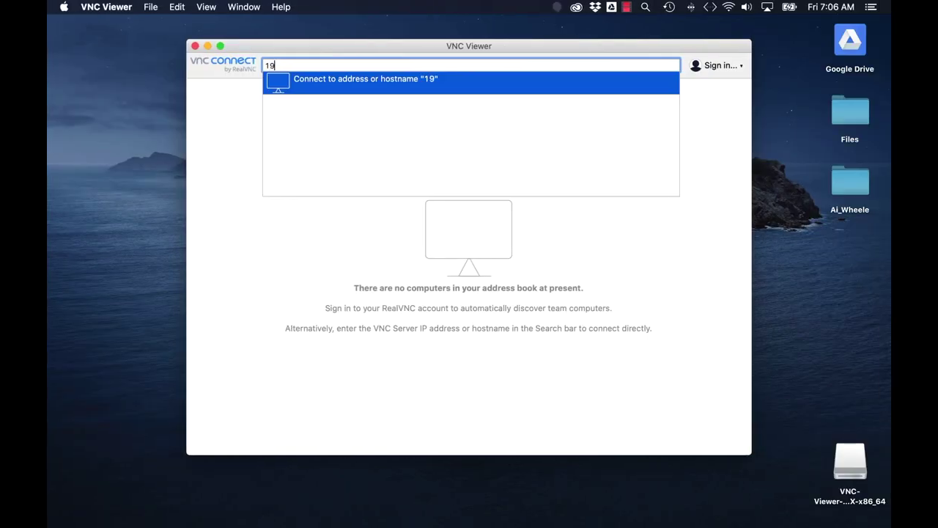
text(2.168.1.20)
key(Return)
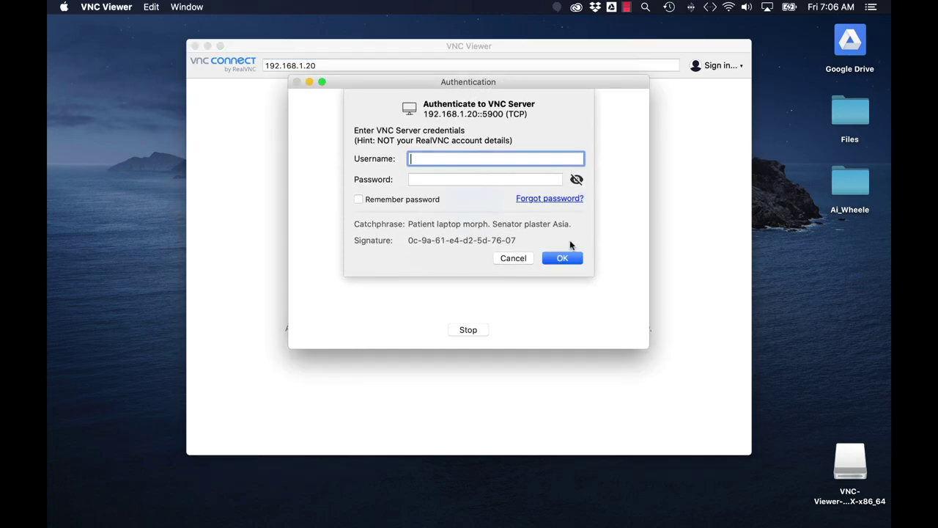
key(Tab)
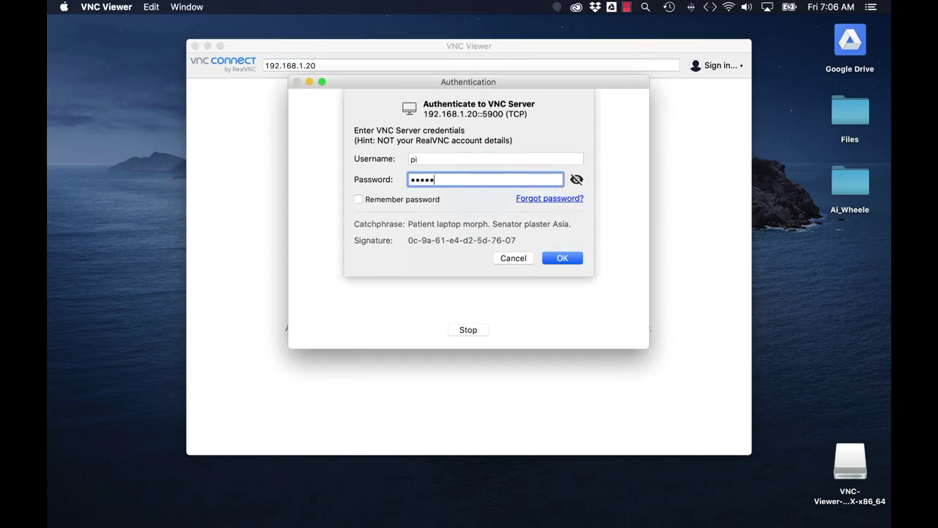
click(562, 259)
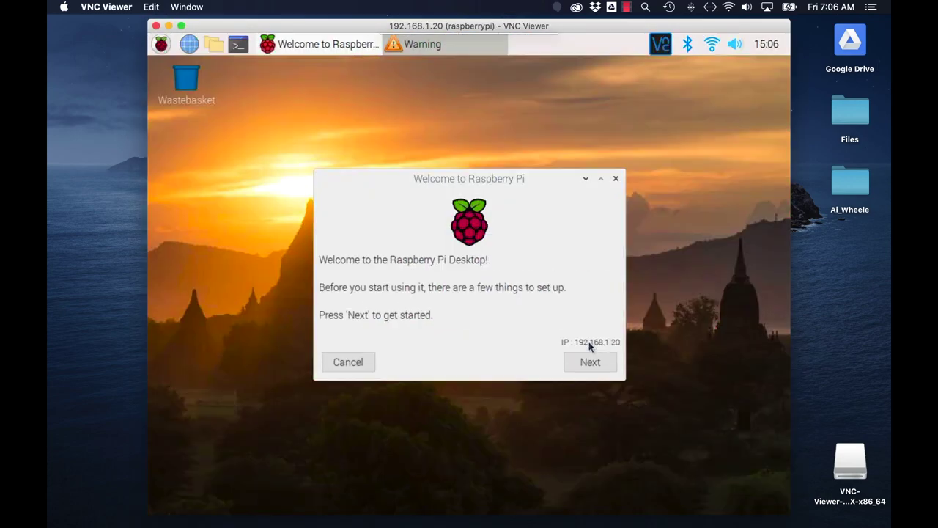
click(616, 178)
Run realsense-viewer in a Pi terminal and dismiss its welcome notice.
click(240, 46)
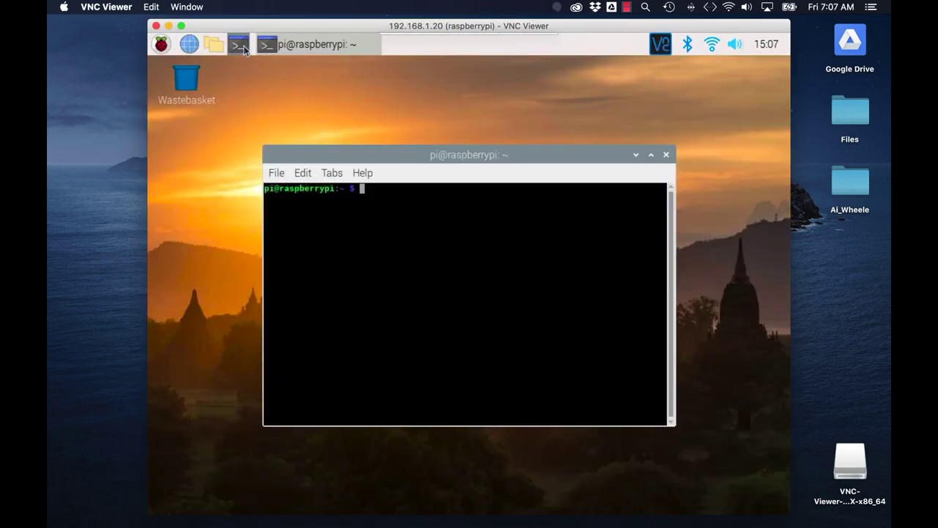
text(realsense-viewer)
key(Return)
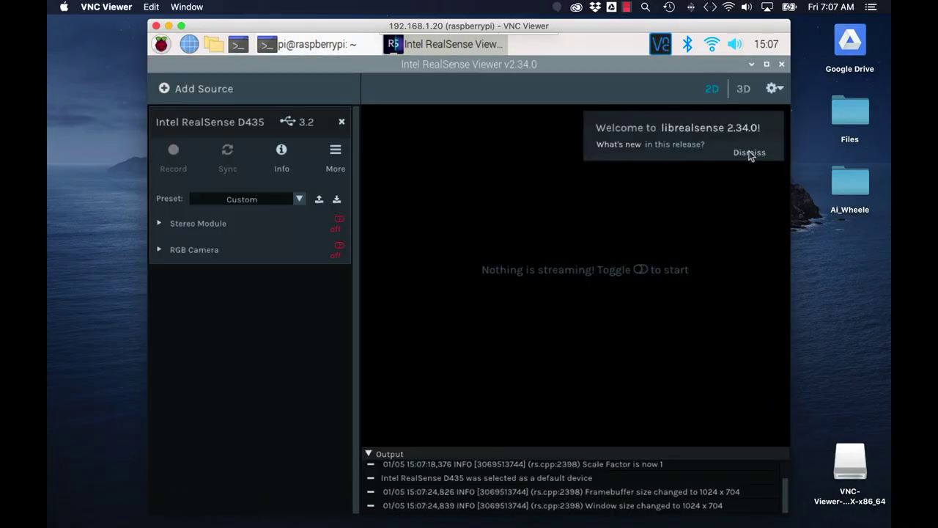
click(748, 152)
Toggle the D435 depth stream on and off, start the RGB stream, leaving only colour live.
click(337, 222)
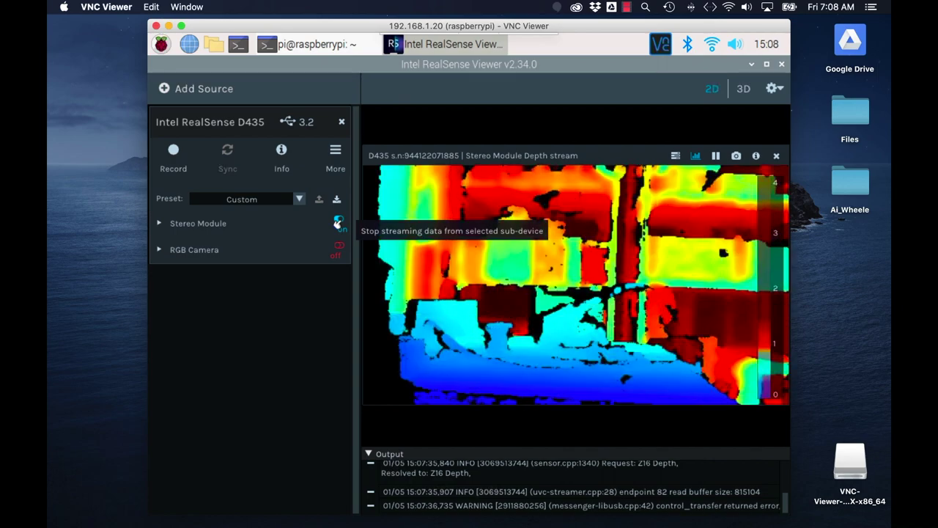
click(338, 223)
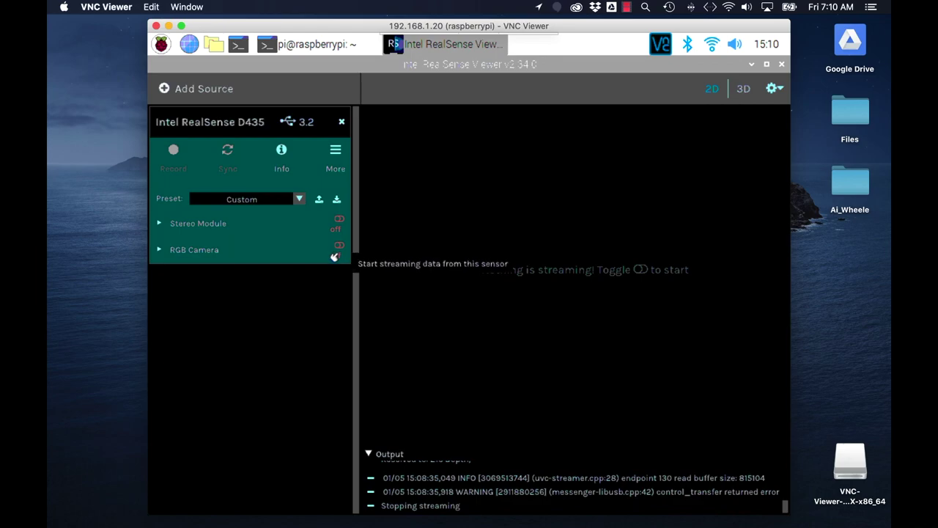
click(335, 257)
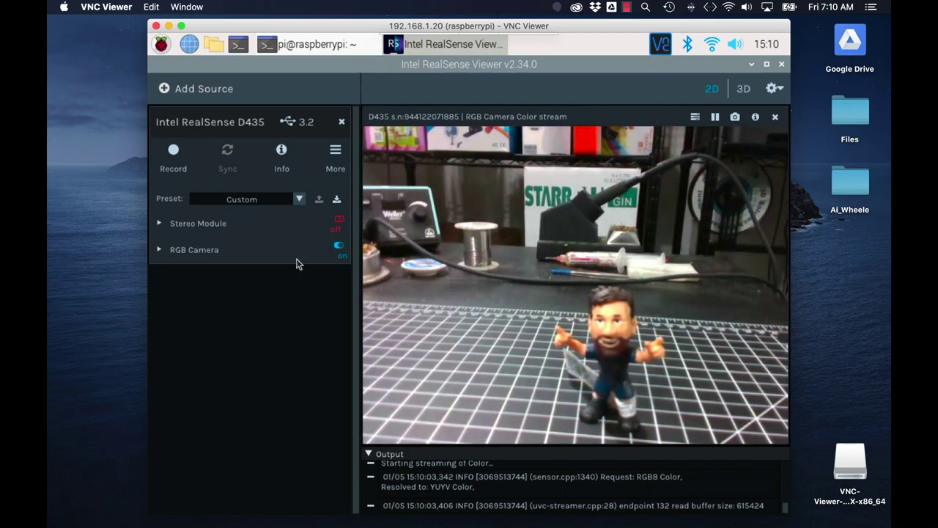
click(334, 222)
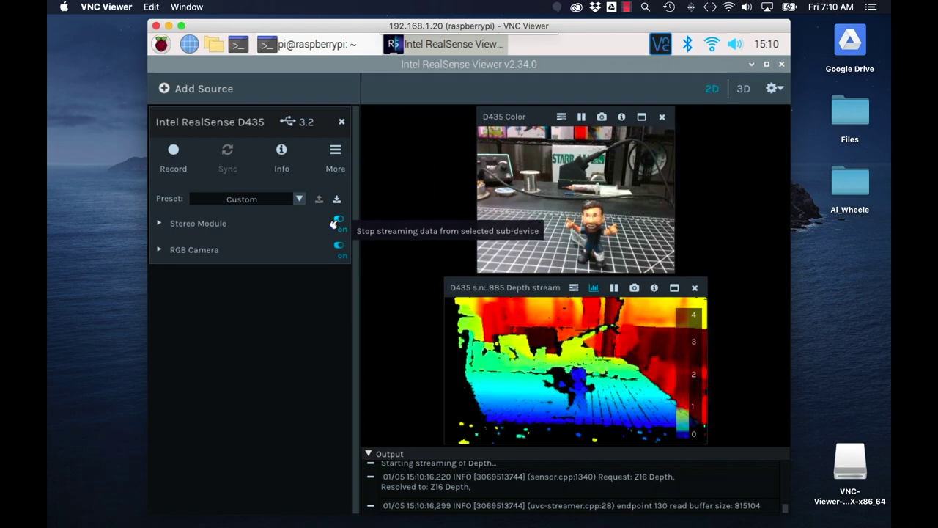
click(337, 219)
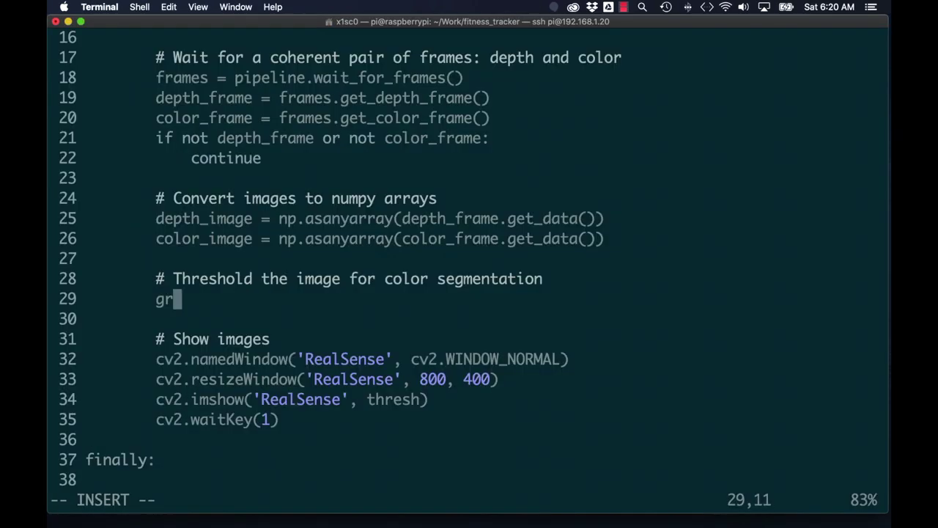
Complete line 29 to read 'gray = cv2.cvtColor(color_image, cv2.COLOR_BGR2GRAY'.
text(ay = cv2.cvtColor(color_image, cv2.COLOR_BG)
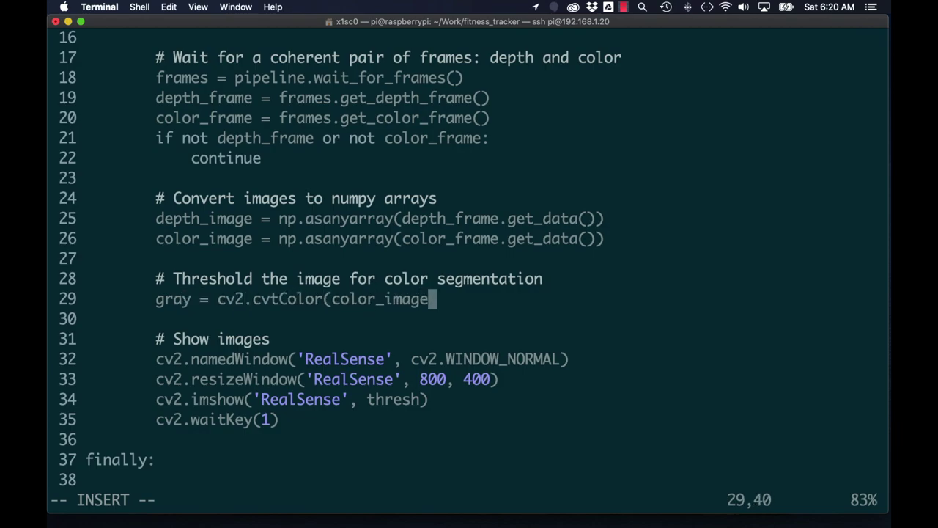
text(R2GRAY)
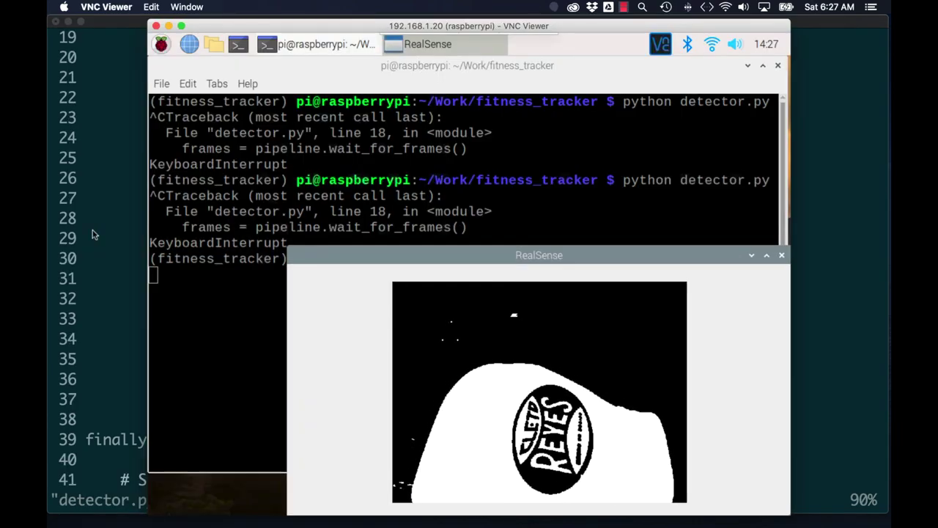